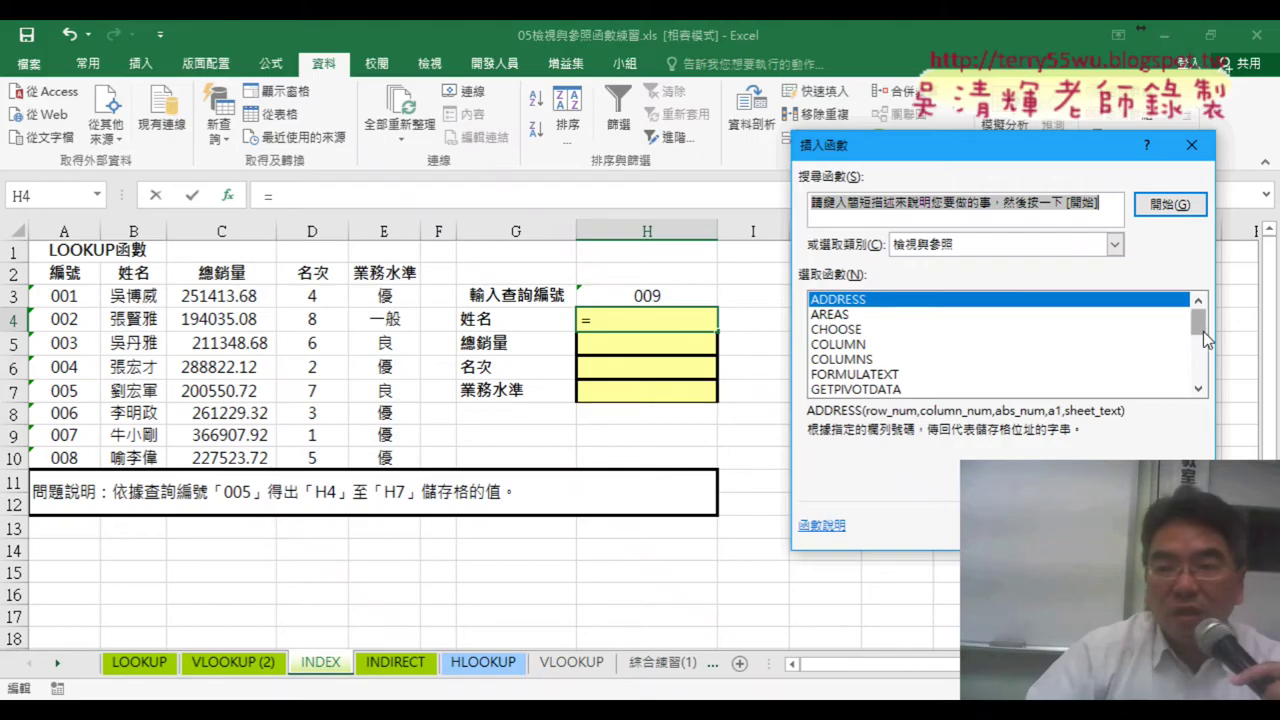
Step: Insert an INDEX function in H4 using its array, row_num, column_num form
drag(1205, 330, 1205, 354)
click(840, 345)
double_click(840, 345)
click(1027, 405)
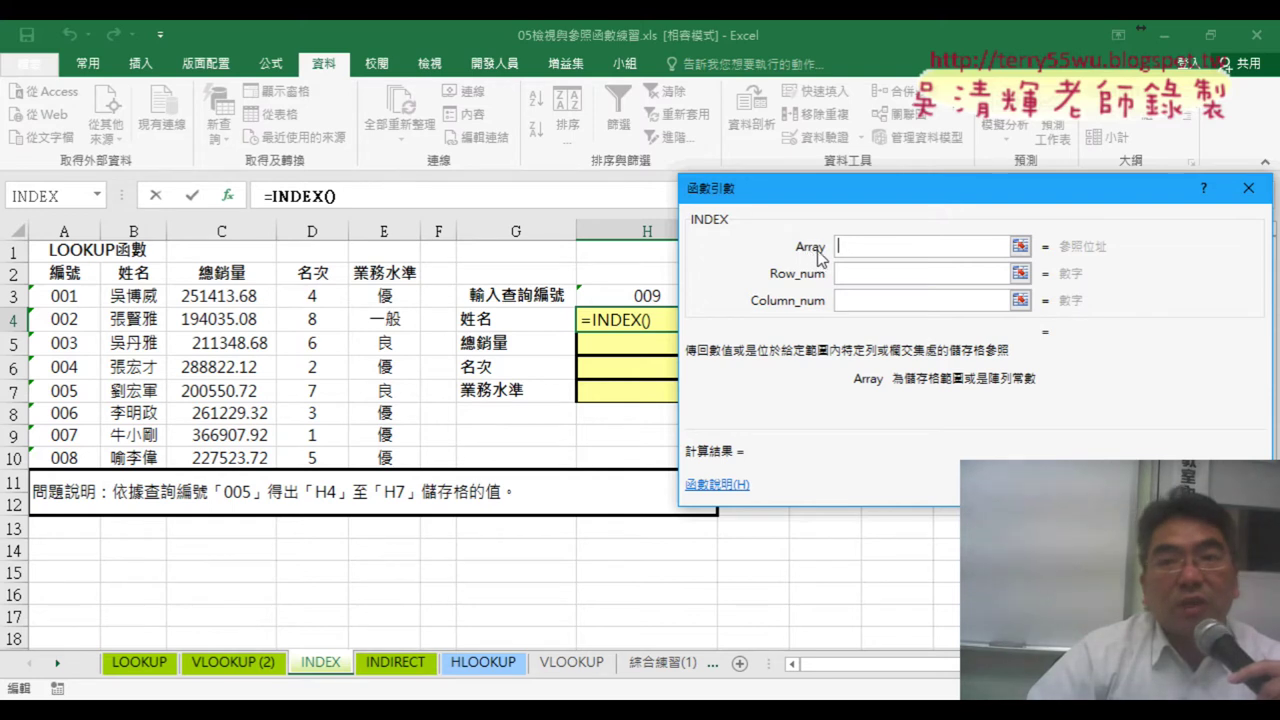
Step: Set the INDEX Array argument to the data table A3:E10
drag(70, 296, 385, 457)
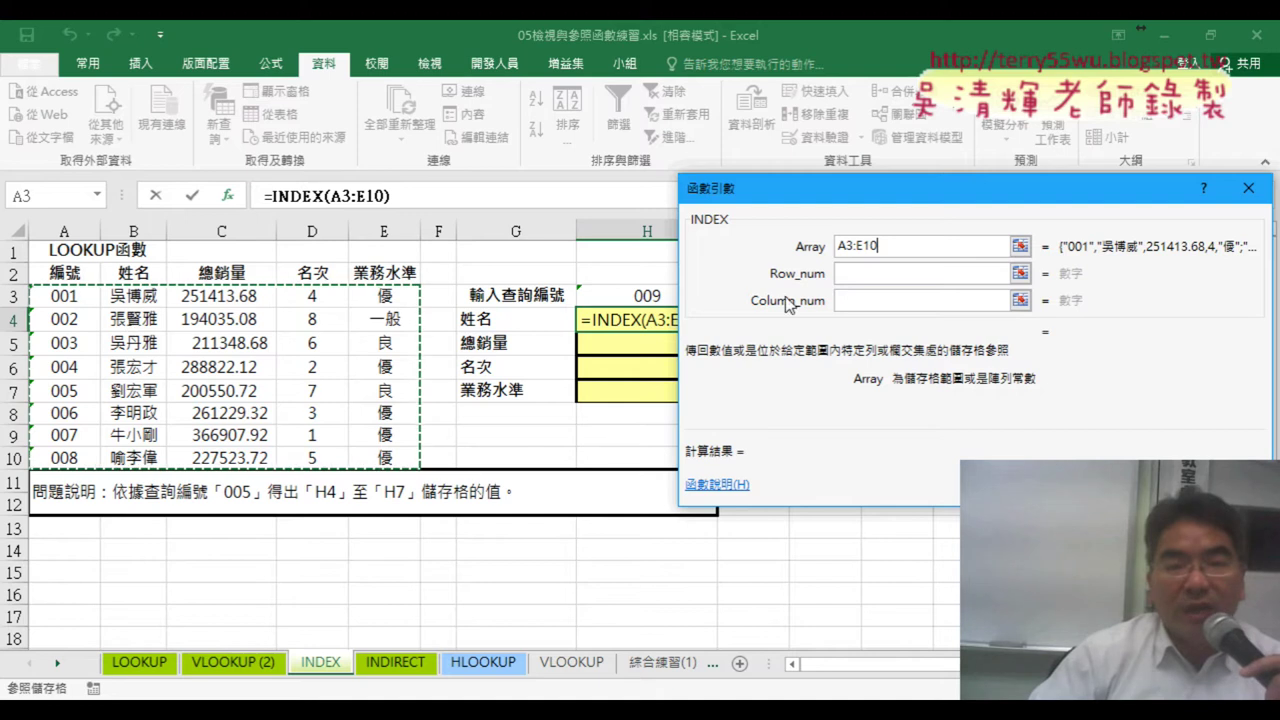
click(866, 269)
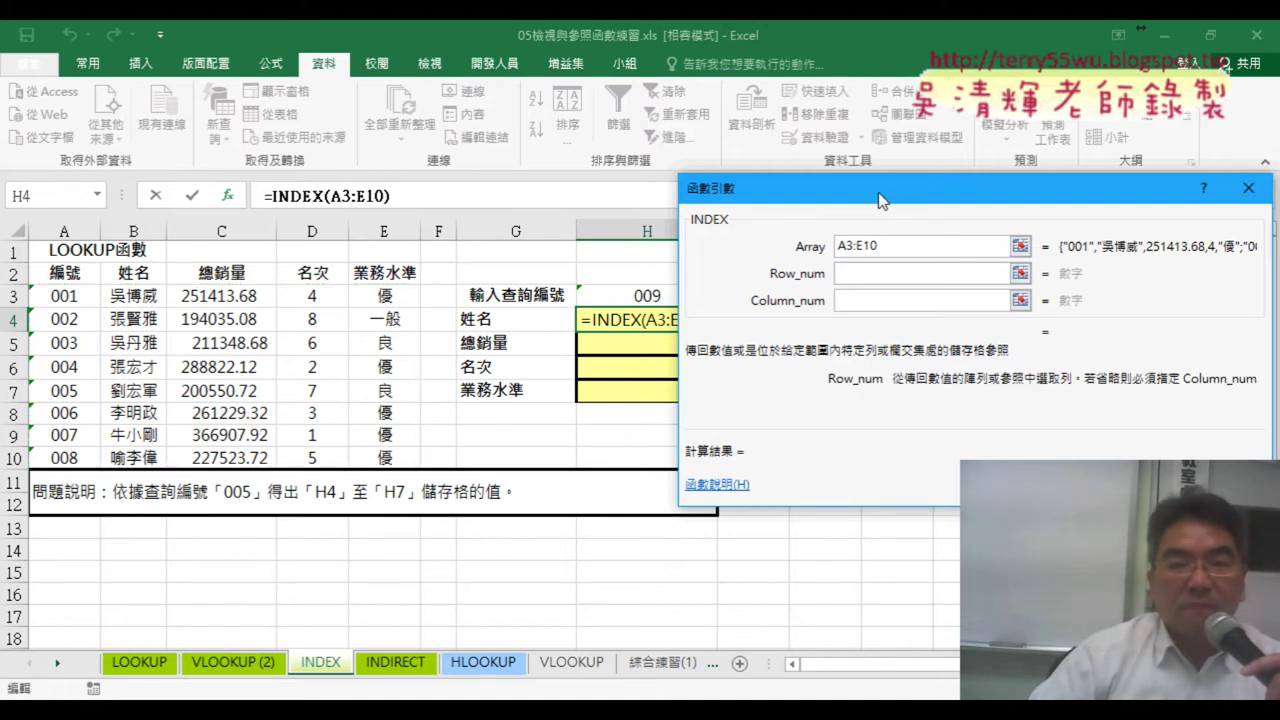
drag(881, 200, 916, 197)
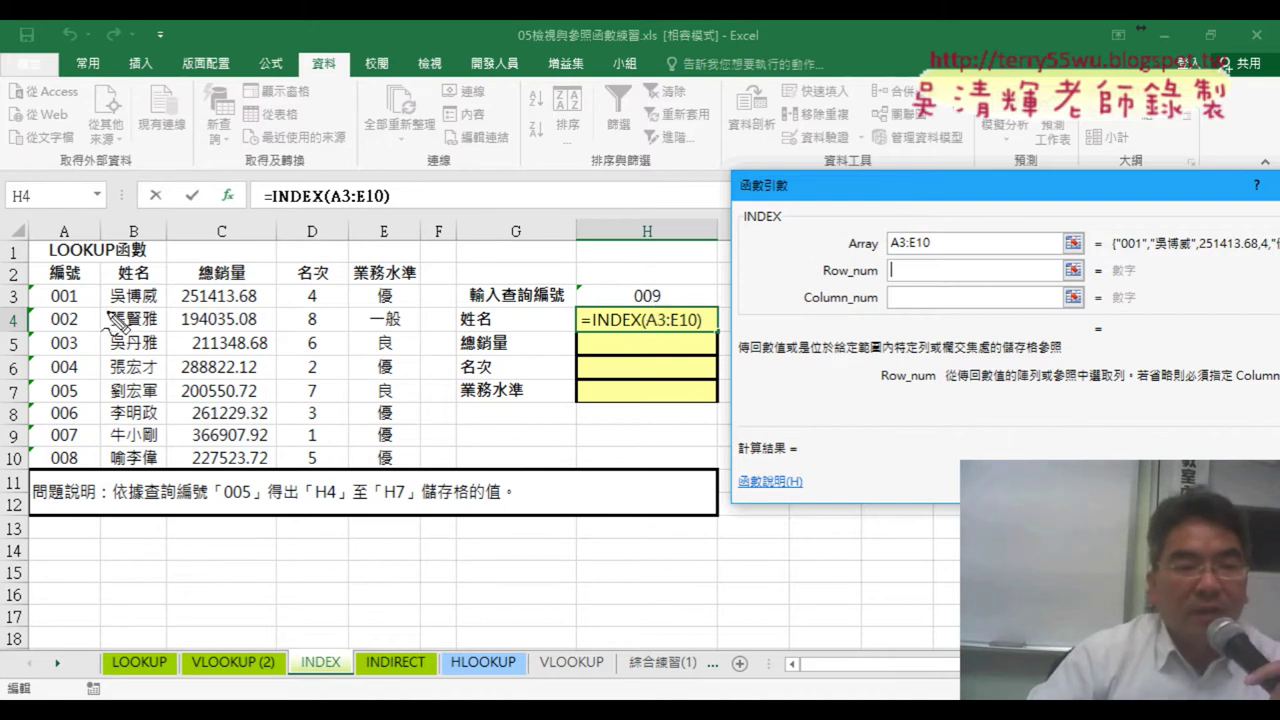
mouse_move(31, 284)
mouse_down()
mouse_move(311, 284)
mouse_move(410, 400)
mouse_move(405, 466)
mouse_move(50, 478)
mouse_up()
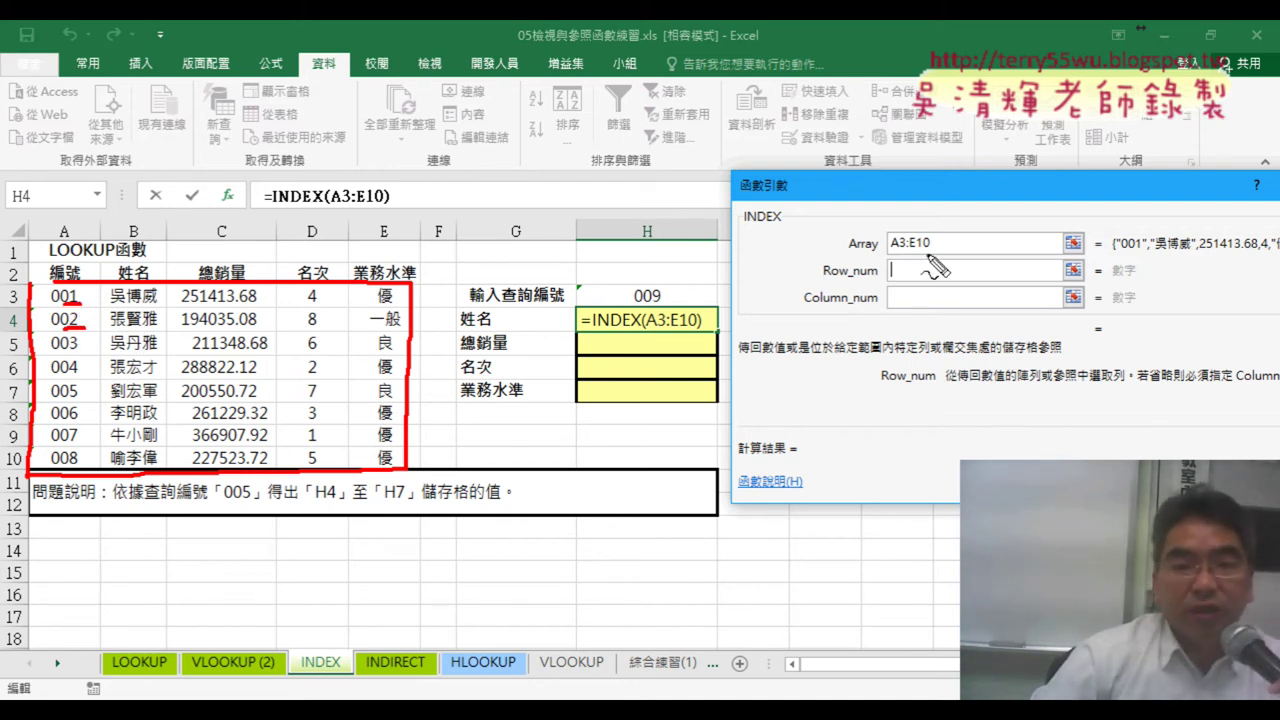
Step: Complete INDEX with array A$3:E$10, Row_num H$3 and Column_num ROW()-2, then commit it
key(Escape)
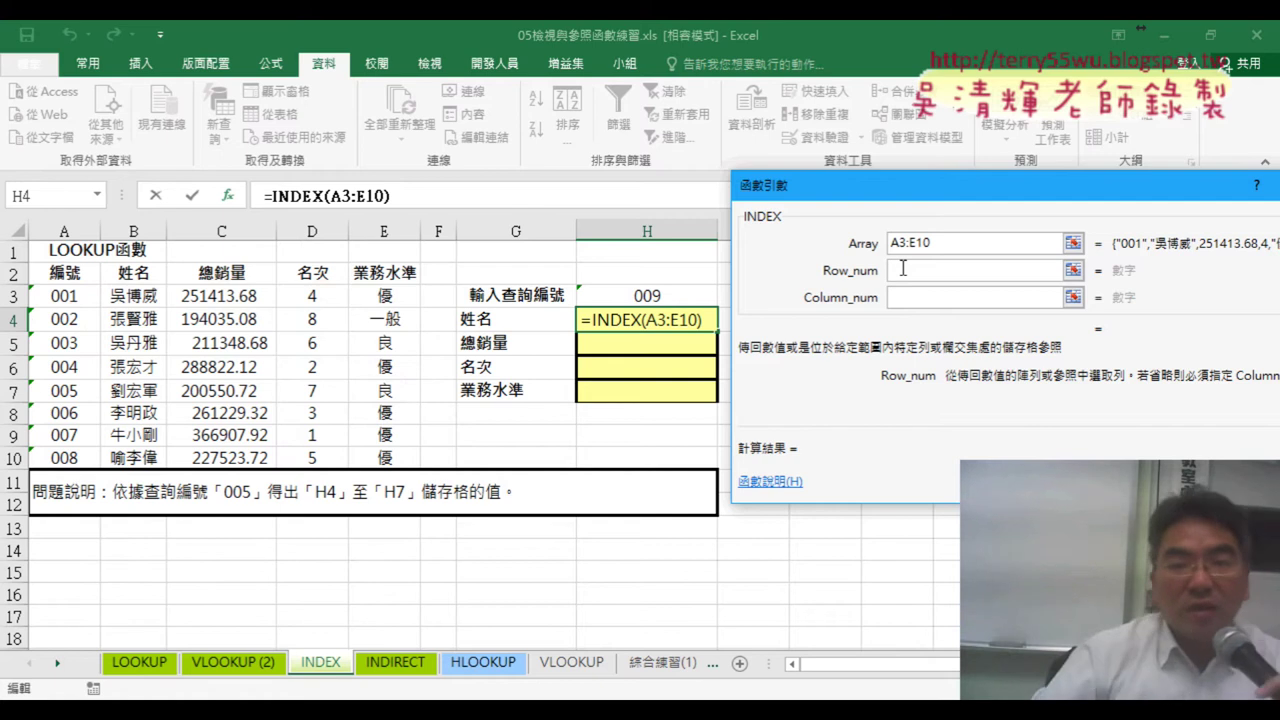
click(662, 297)
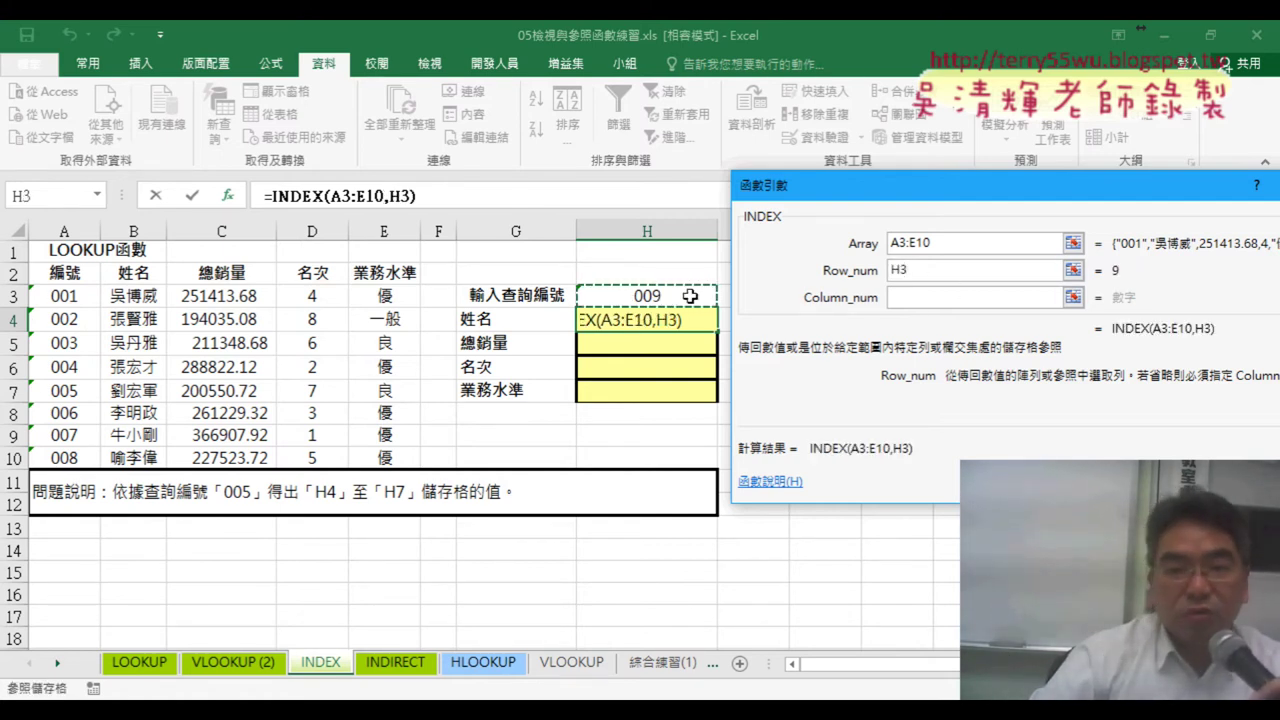
click(909, 298)
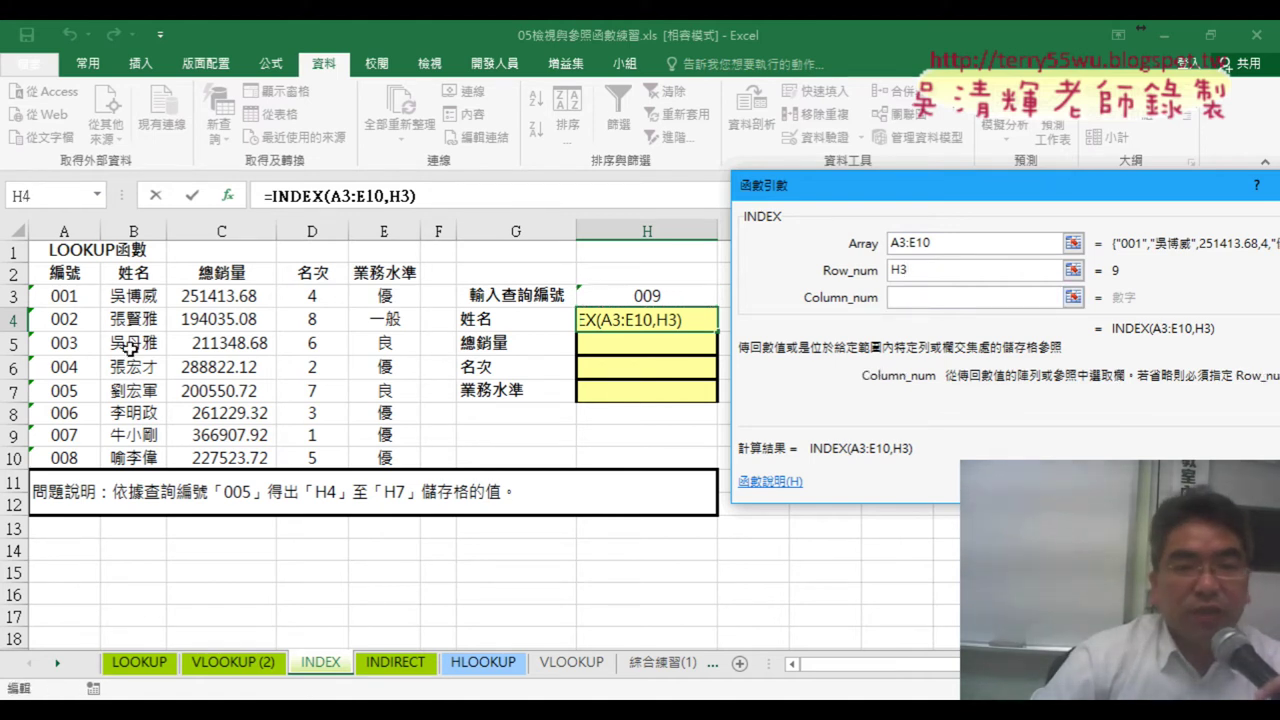
text(2)
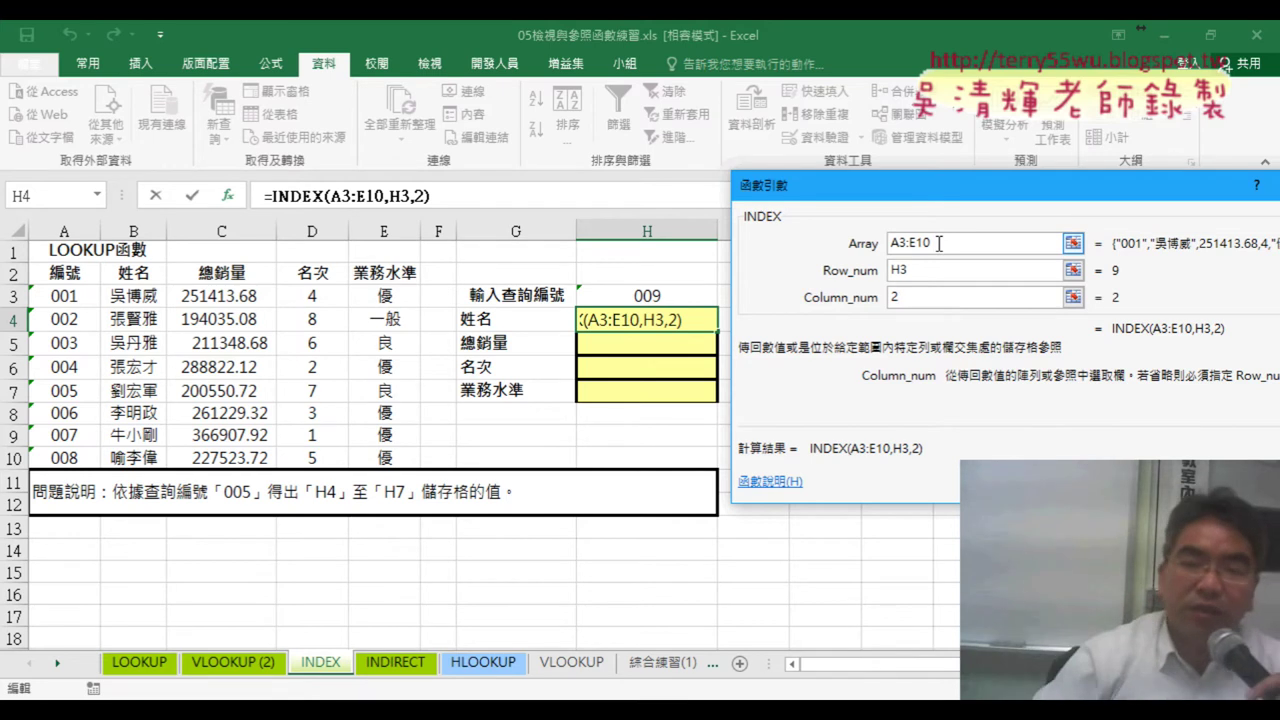
double_click(938, 242)
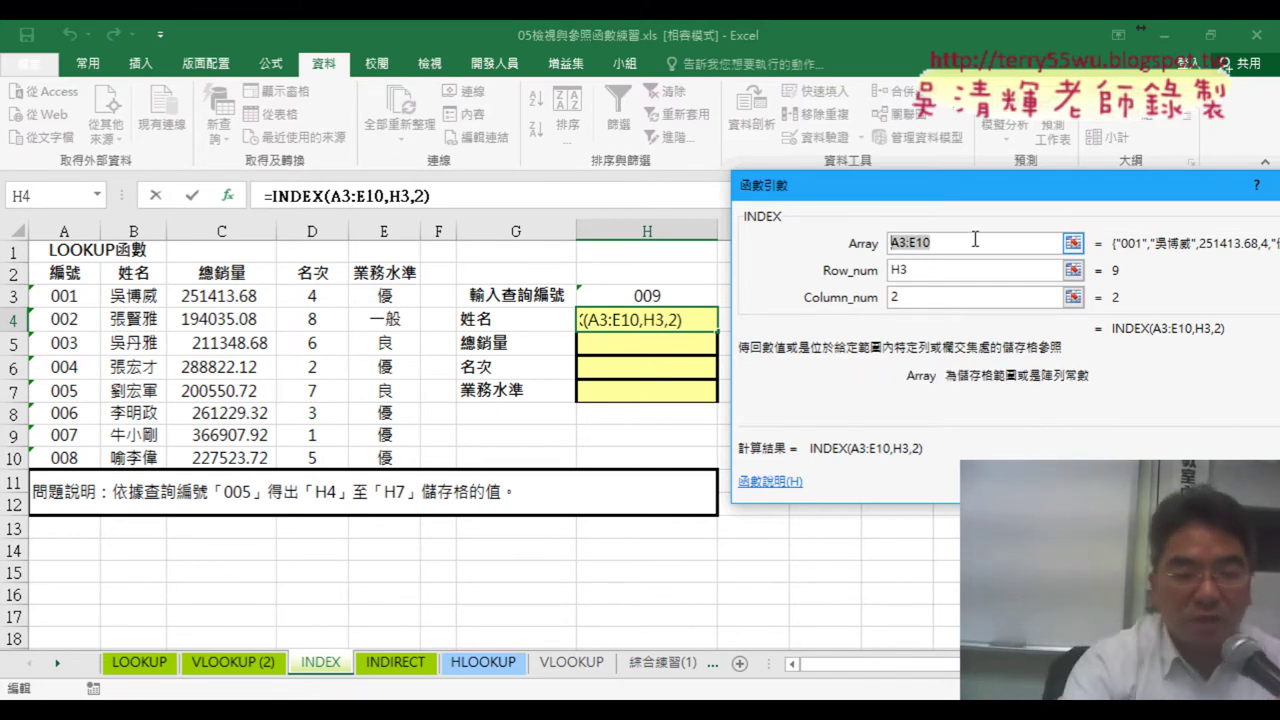
key(F4)
key(F4)
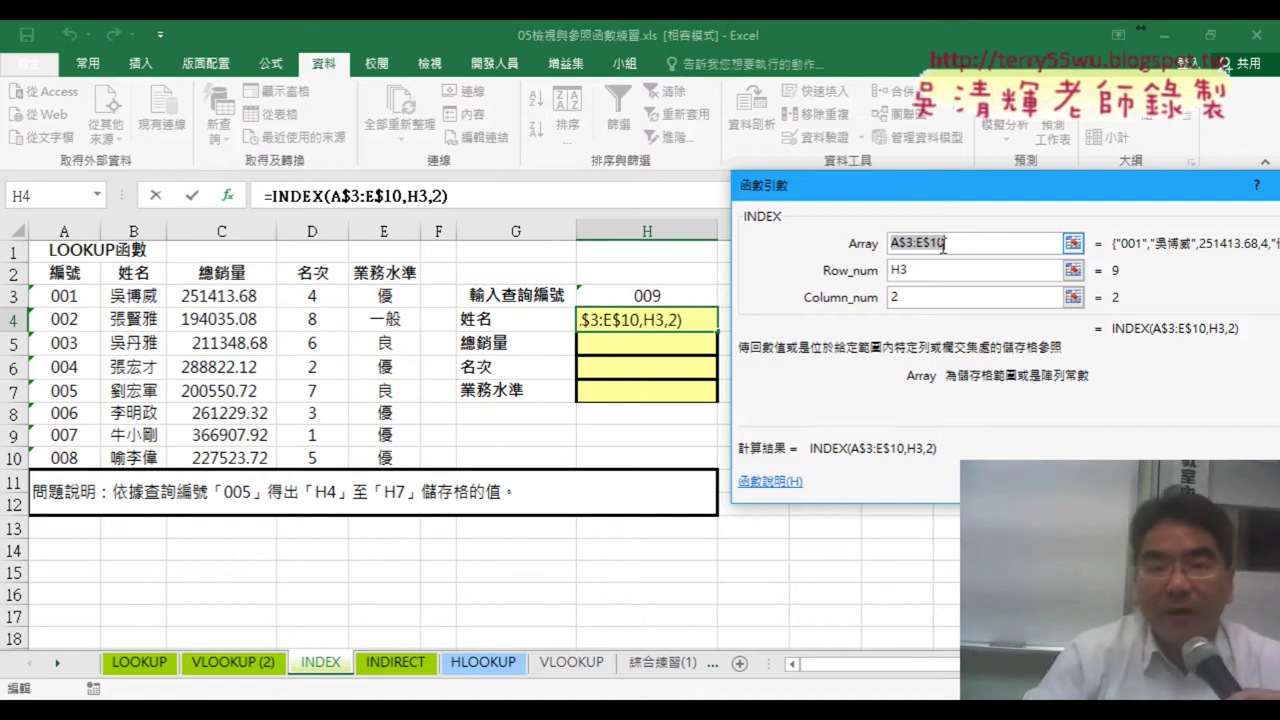
click(904, 299)
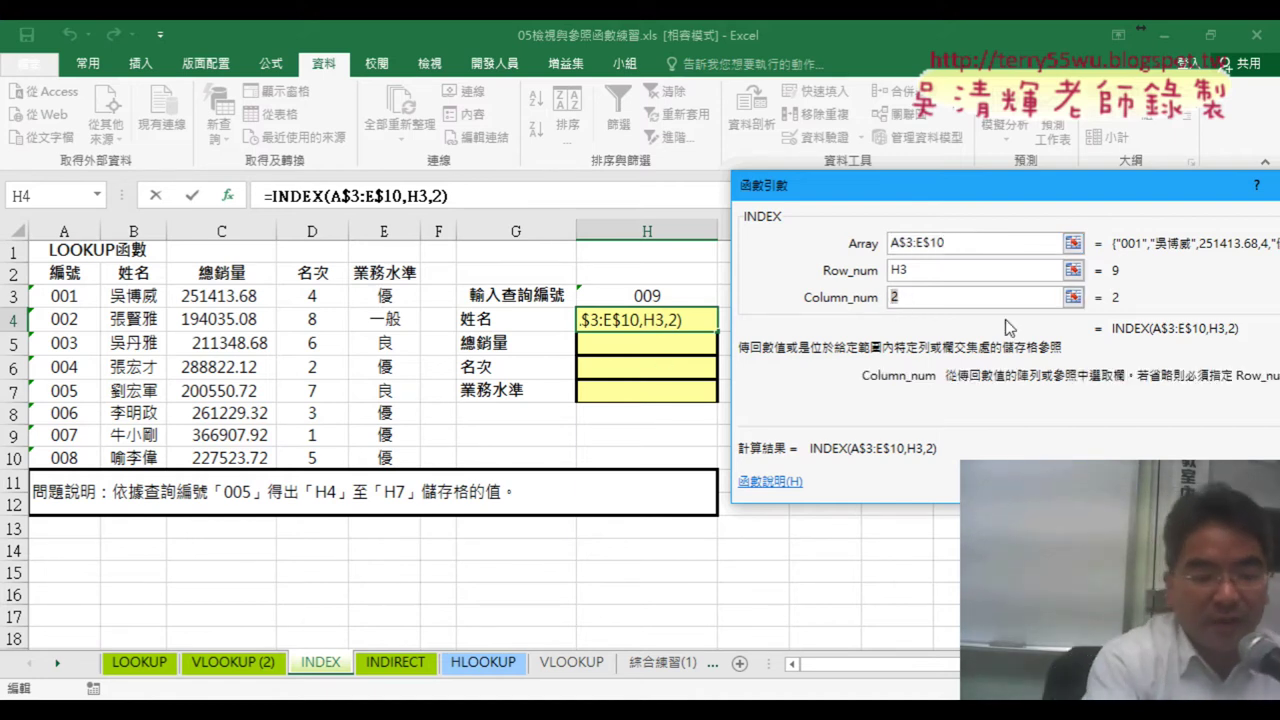
text(row)
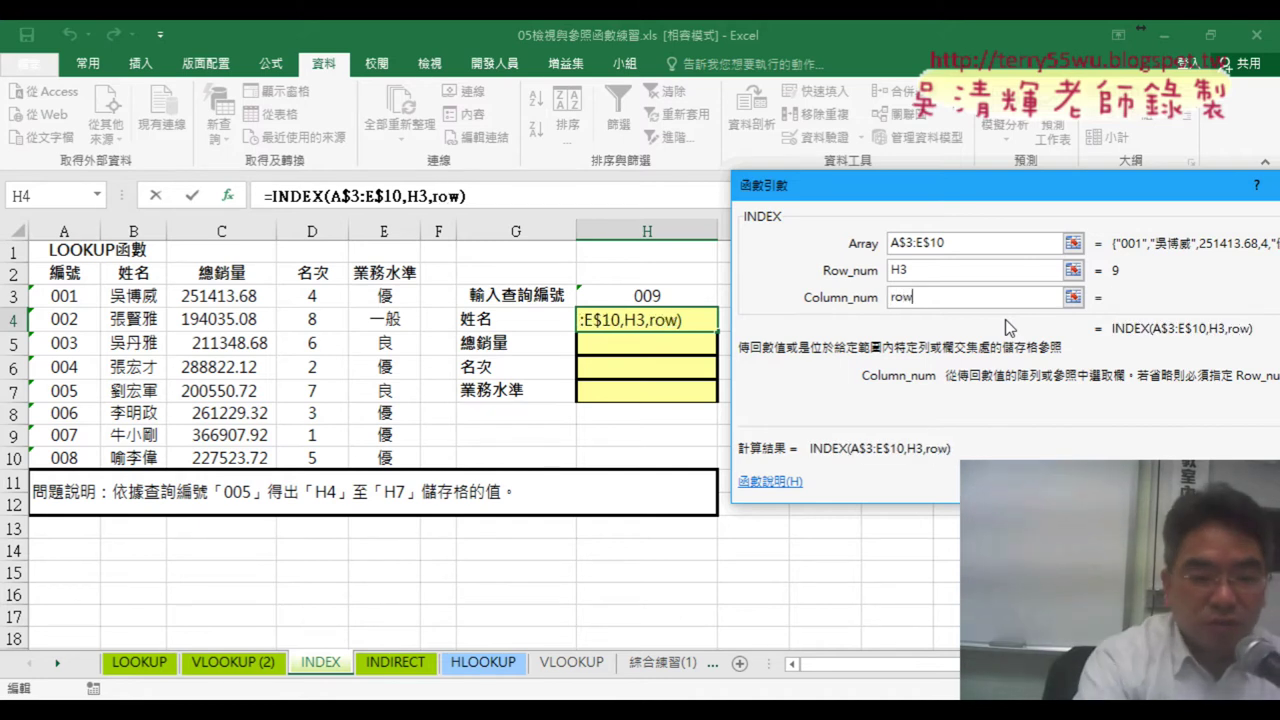
text(()-2)
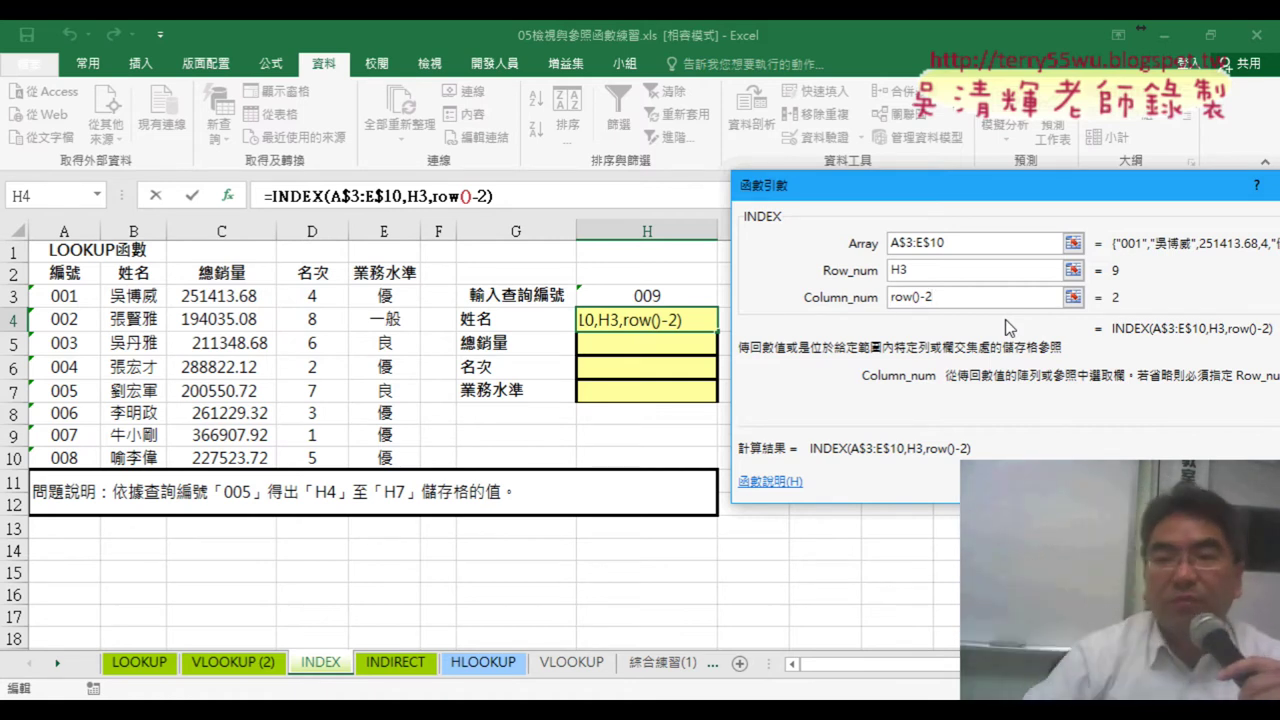
click(897, 270)
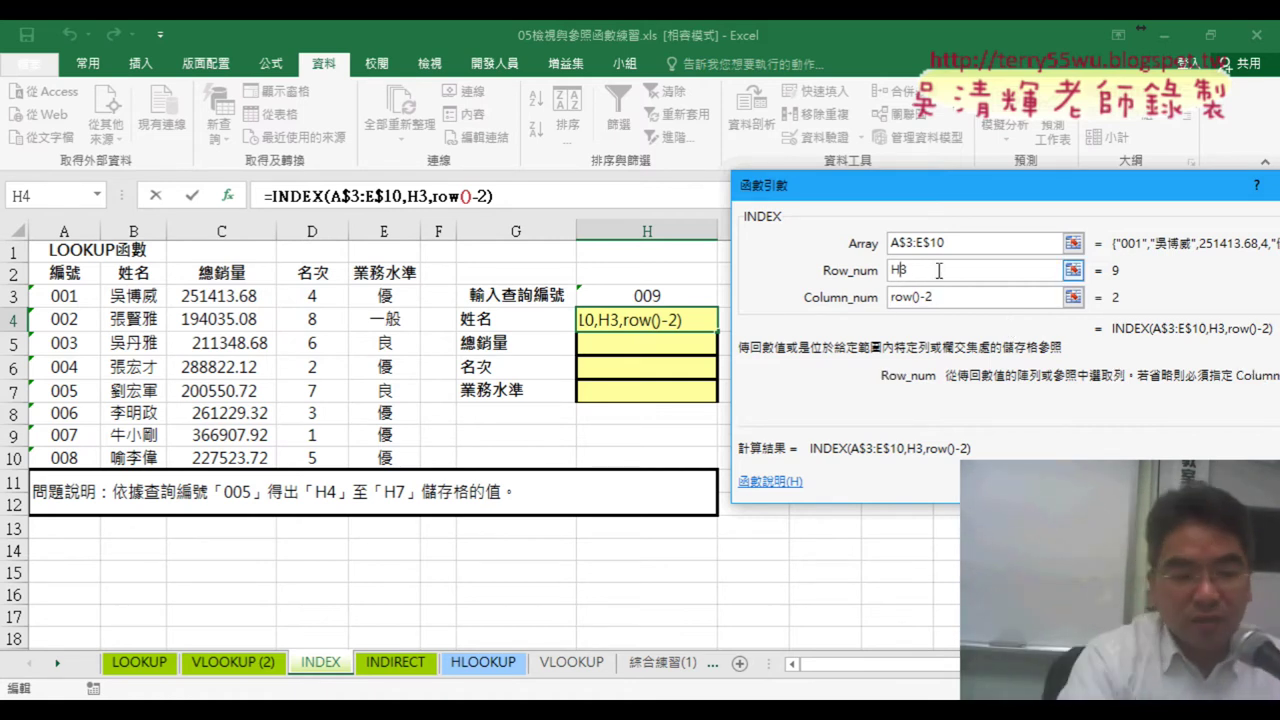
text($)
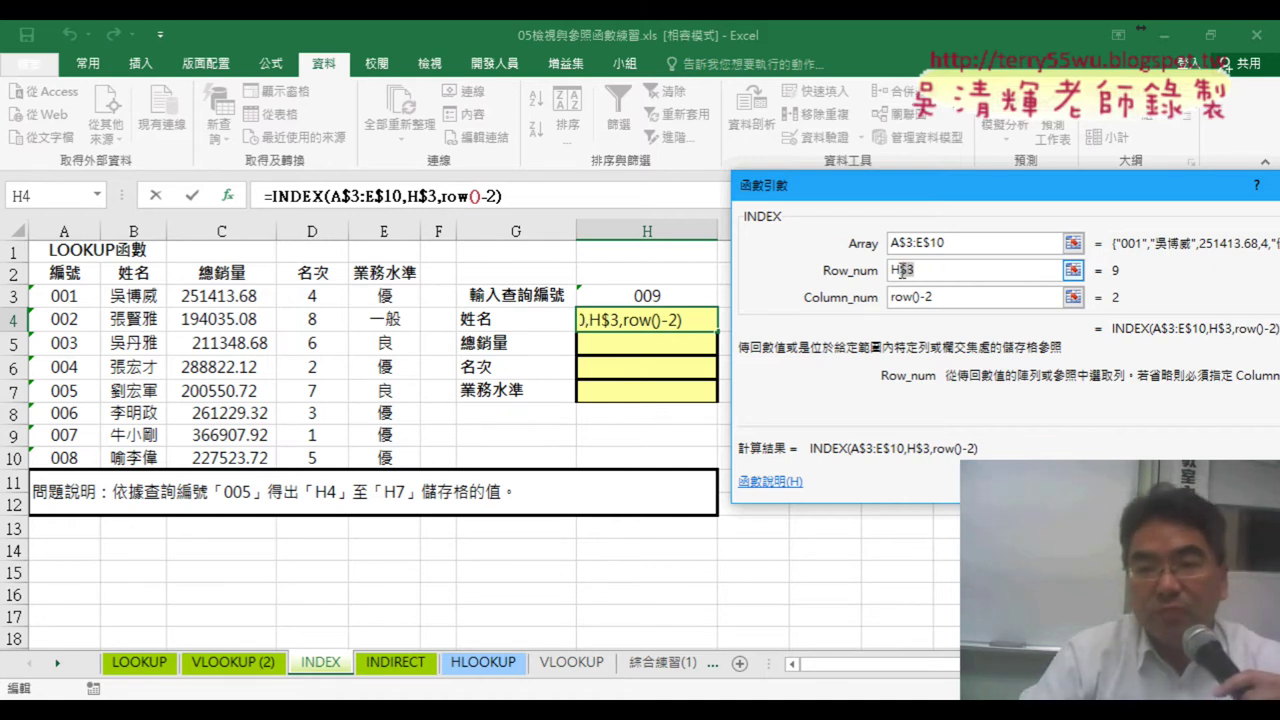
key(Return)
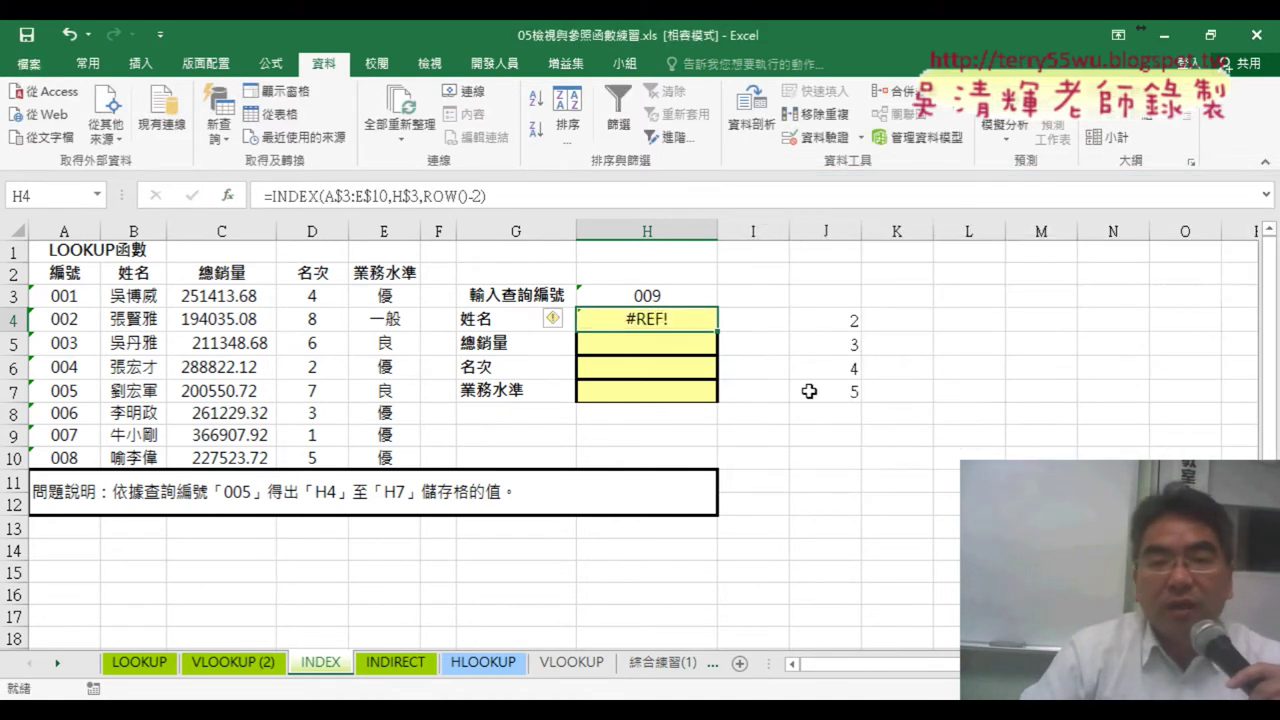
click(667, 294)
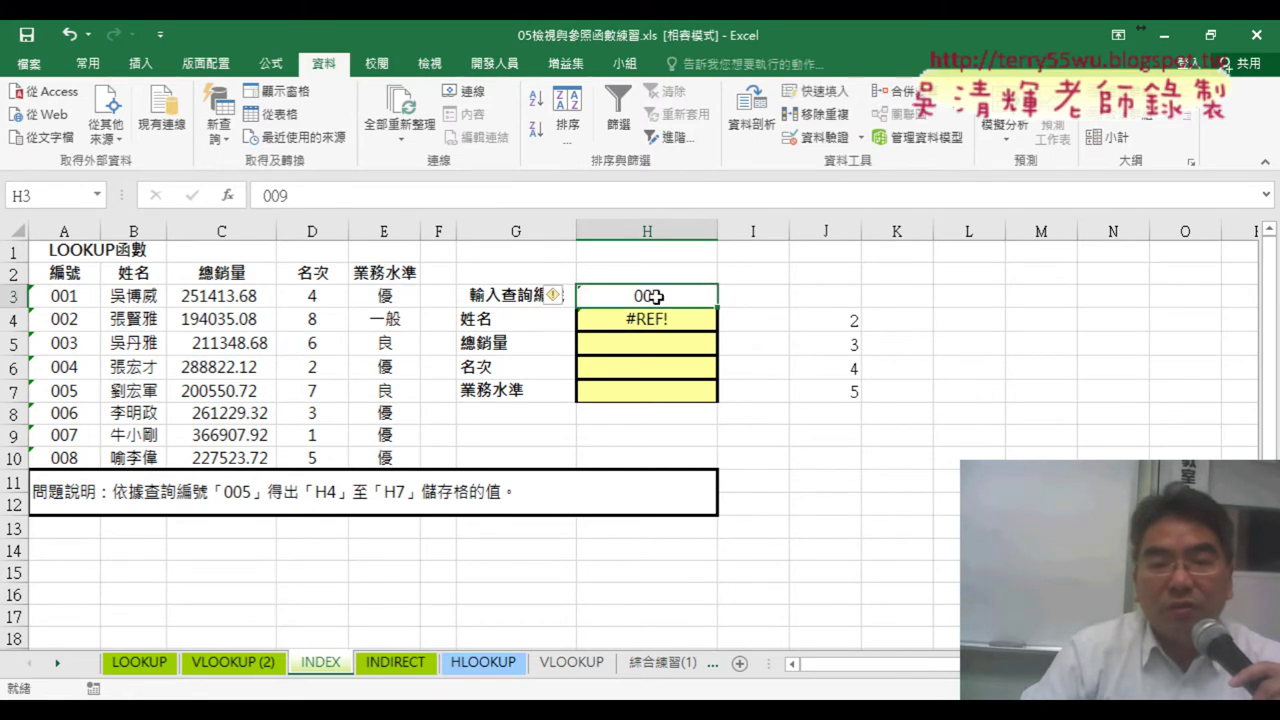
double_click(672, 293)
key(BackSpace)
text(8)
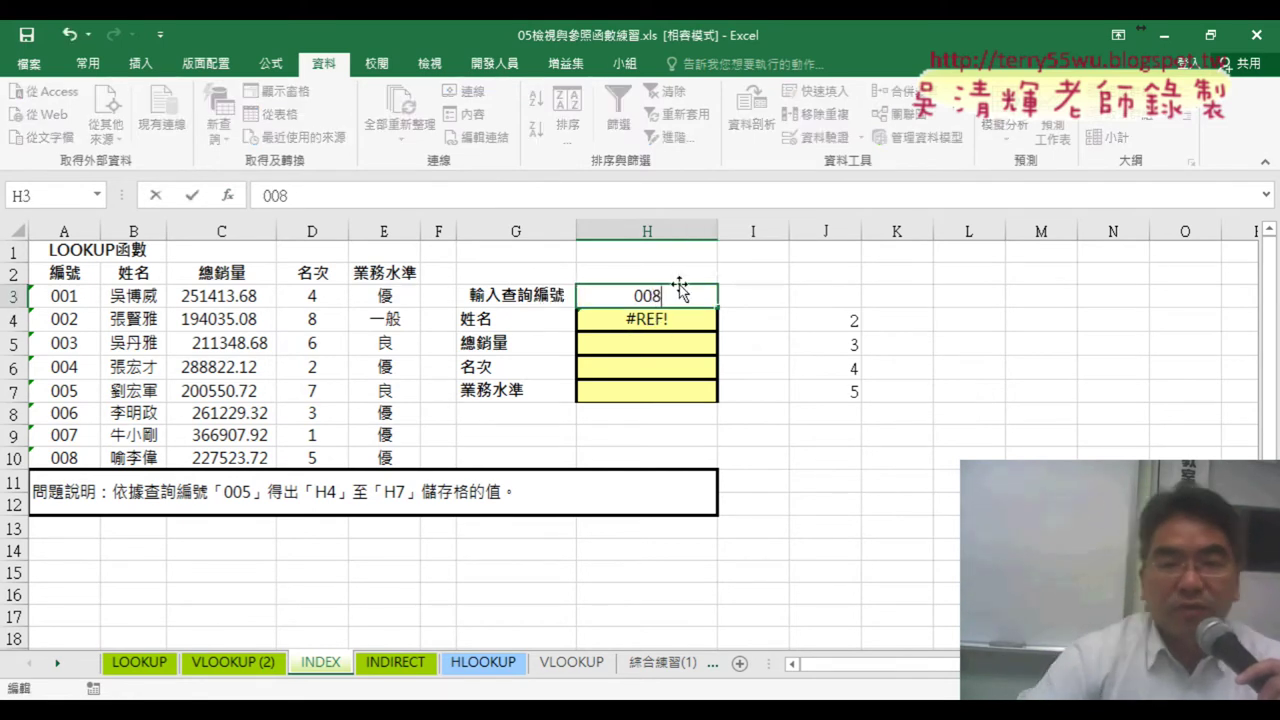
key(Return)
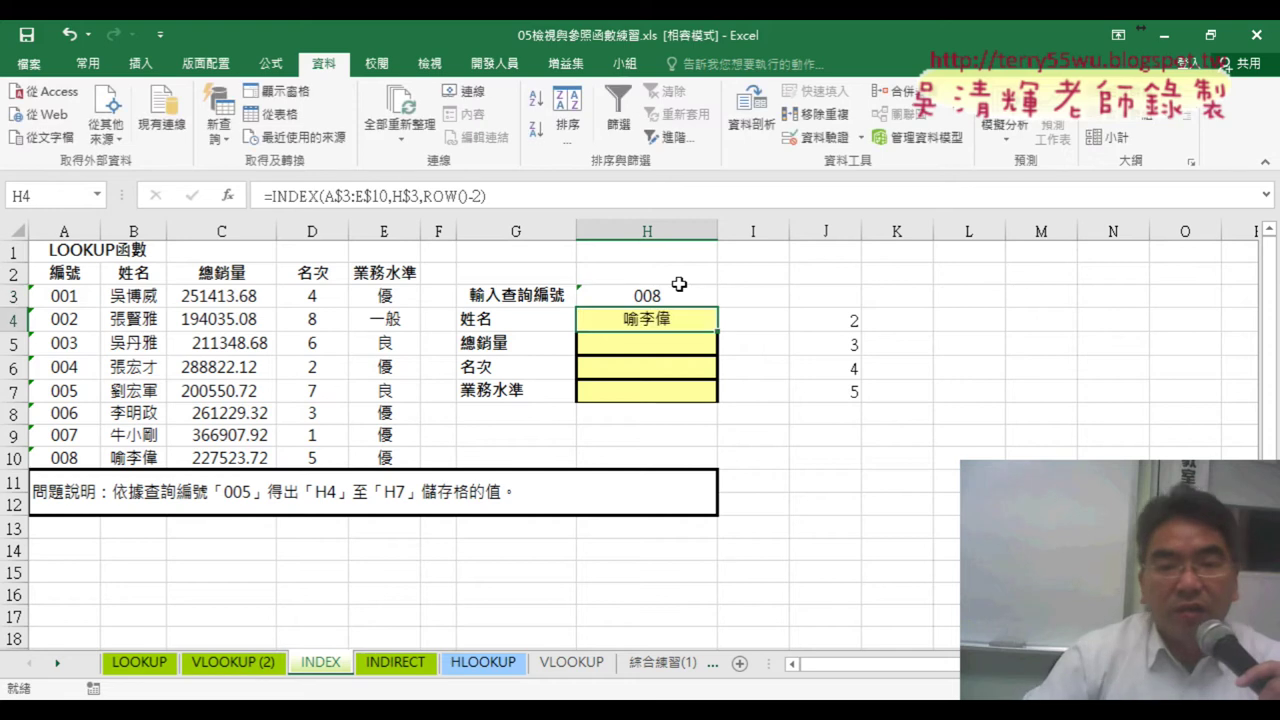
drag(717, 330, 717, 400)
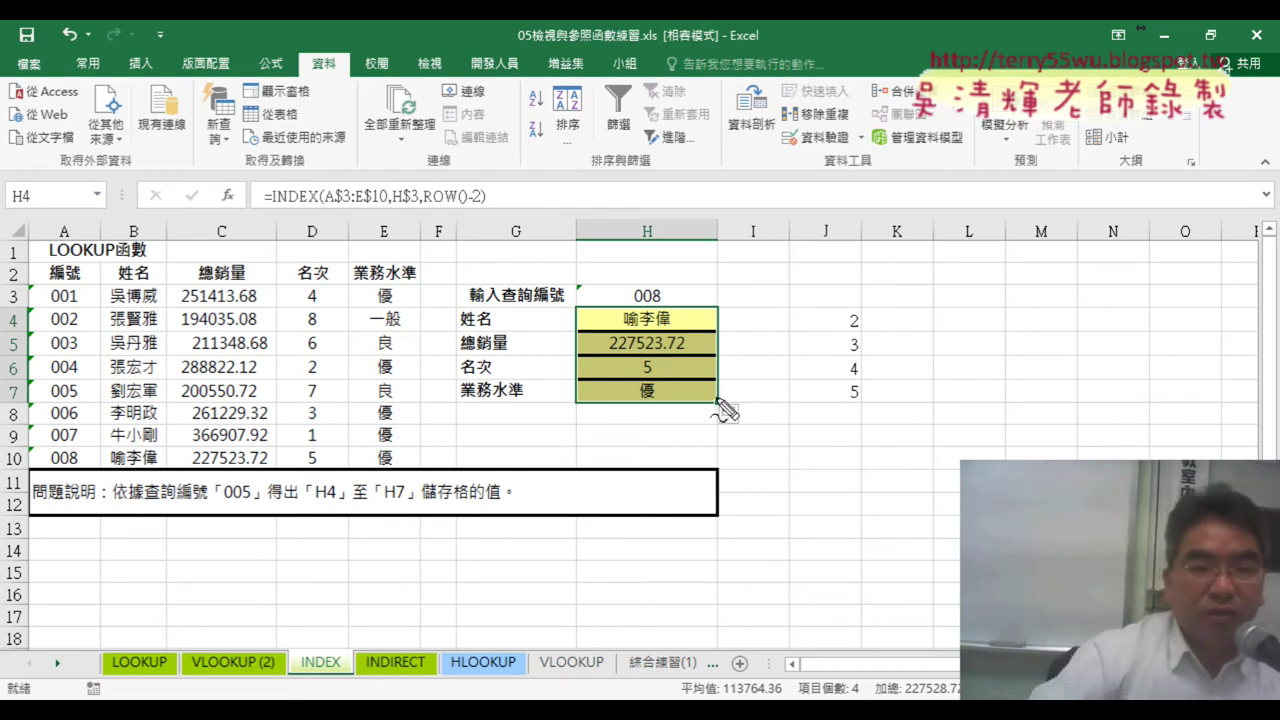
drag(172, 447, 236, 447)
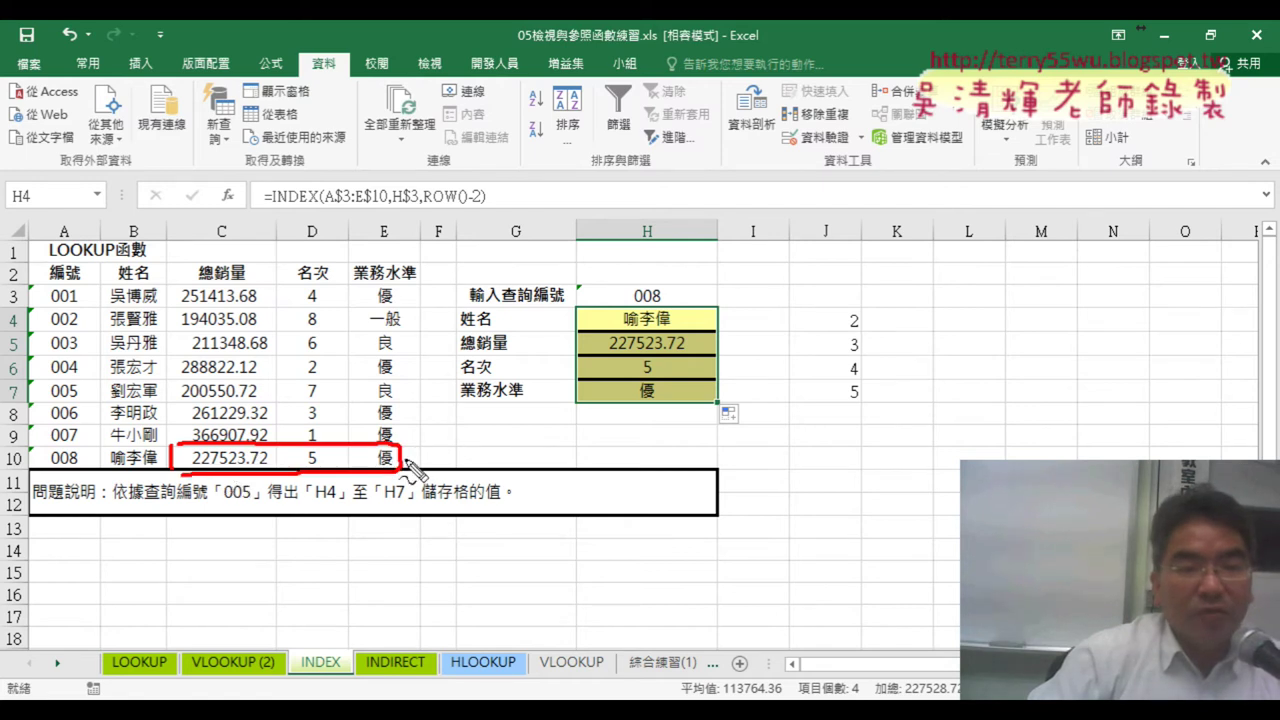
mouse_move(405, 458)
mouse_down()
mouse_move(573, 366)
mouse_move(565, 388)
mouse_up()
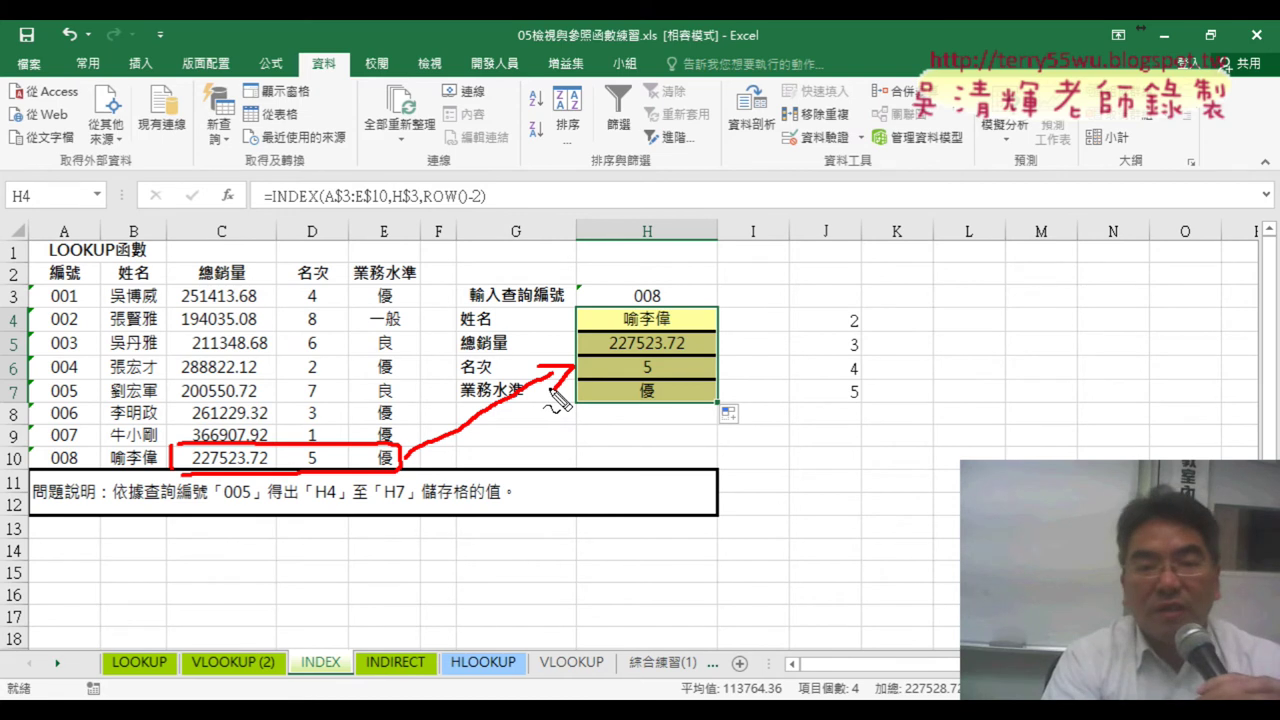
key(Escape)
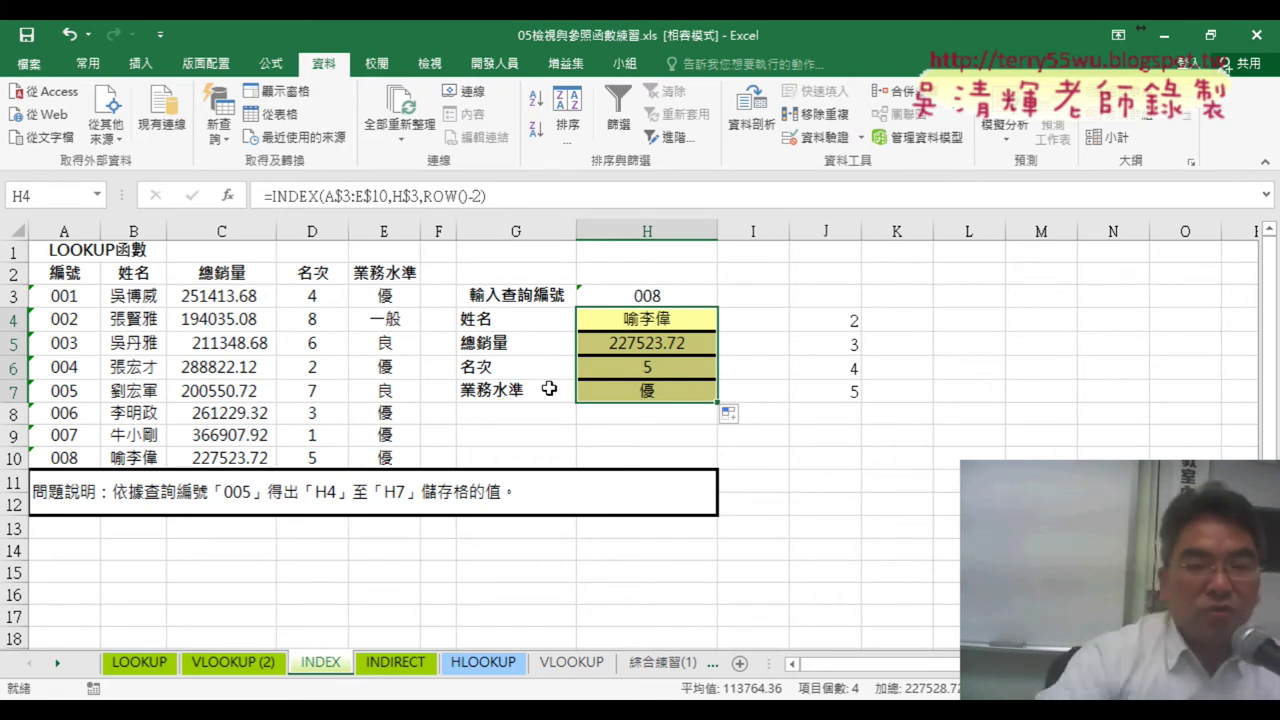
click(643, 316)
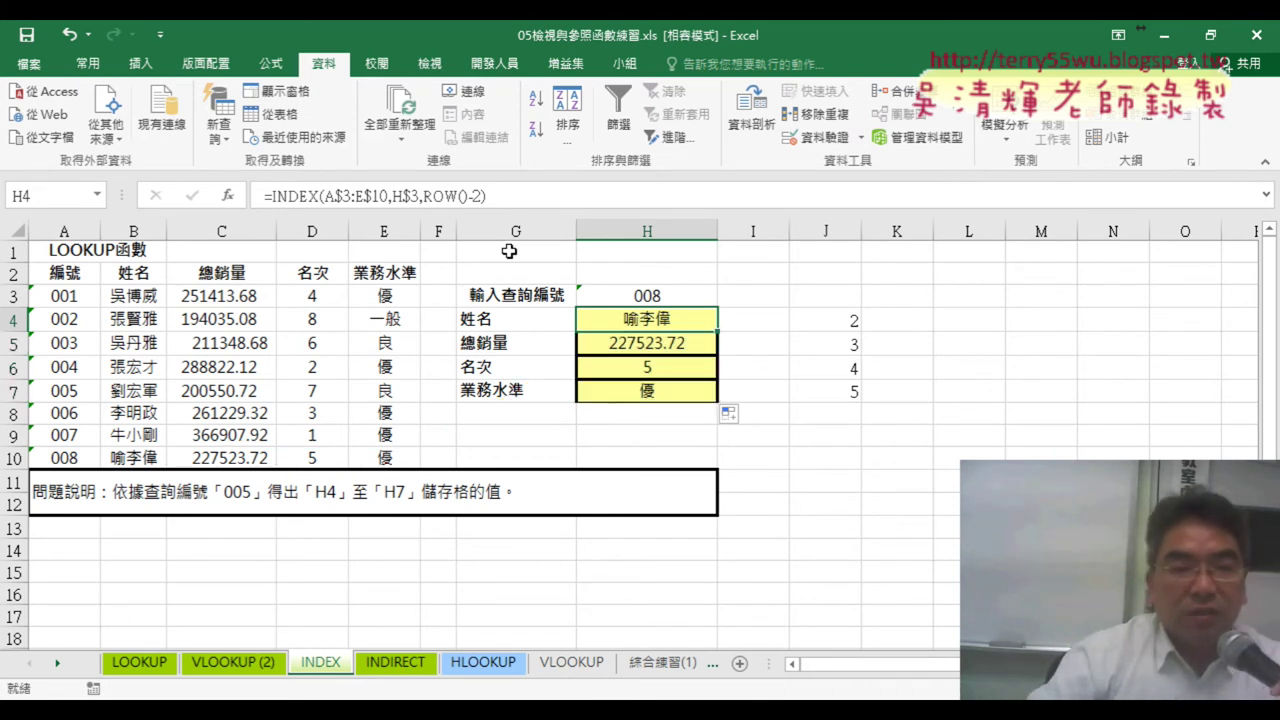
Step: Reopen the arguments of H4's INDEX formula and delete H$3 from Row_num
click(300, 196)
click(228, 196)
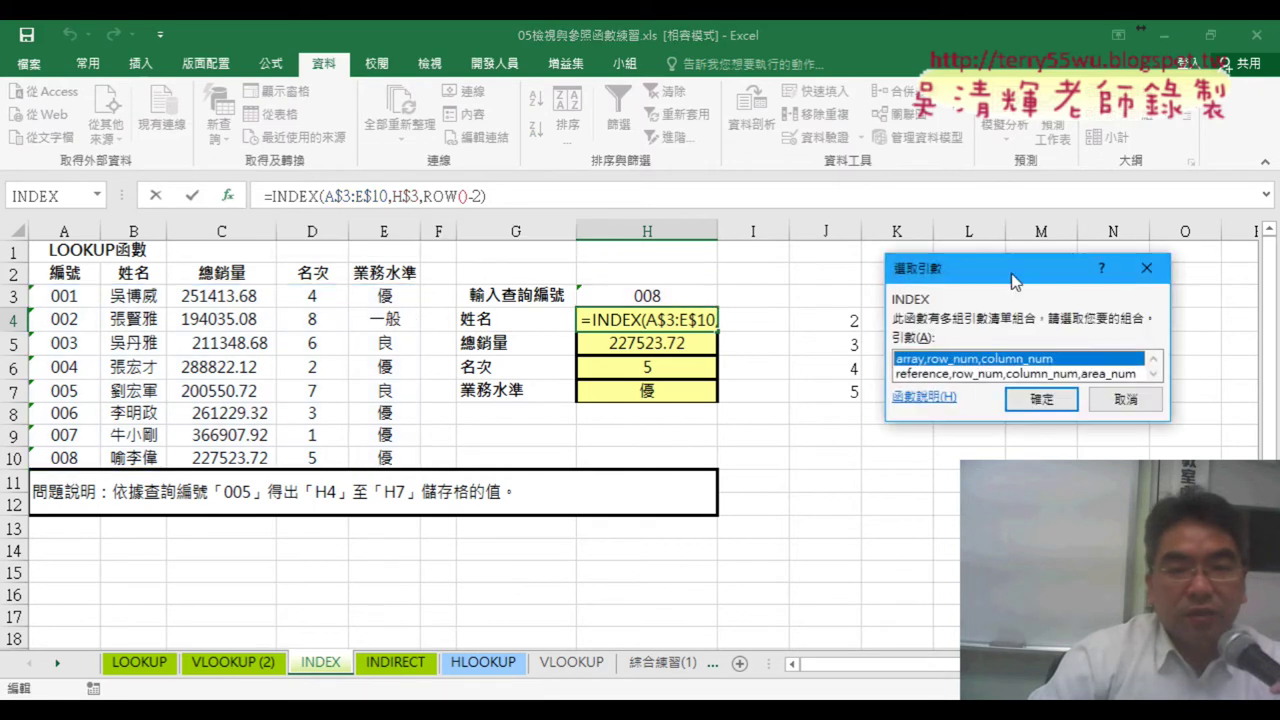
click(1056, 402)
drag(842, 210, 905, 372)
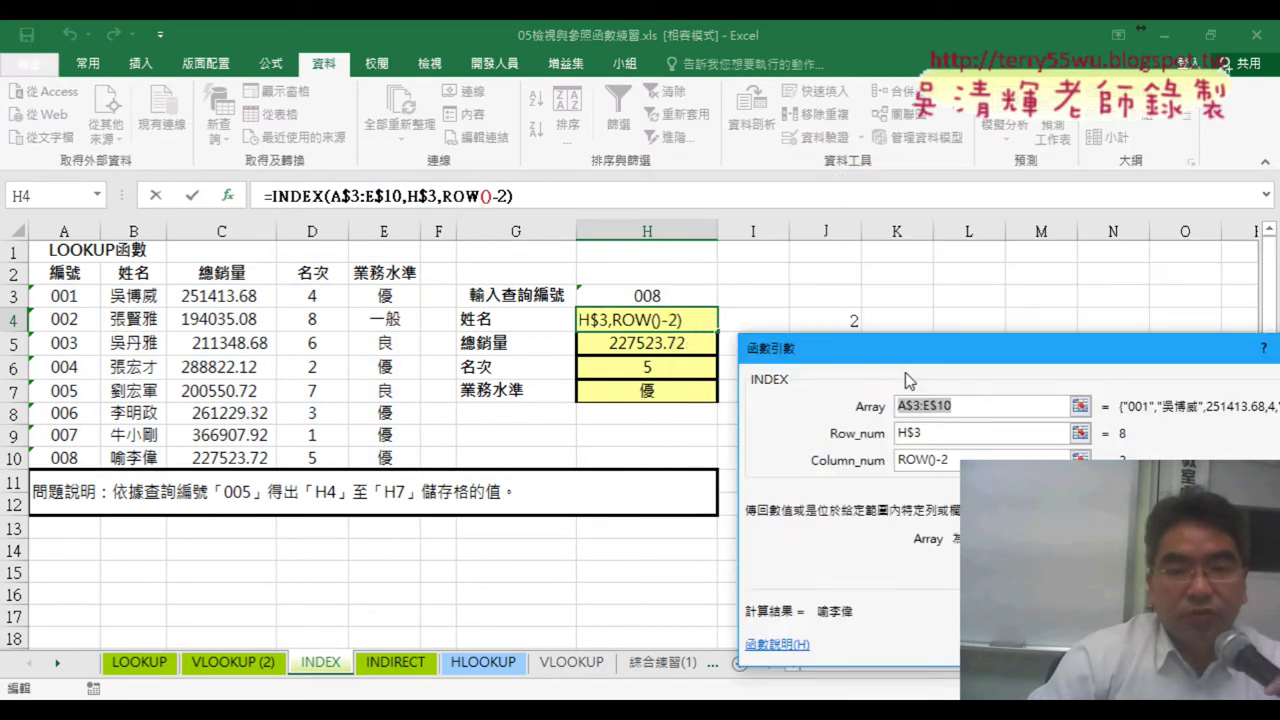
click(909, 438)
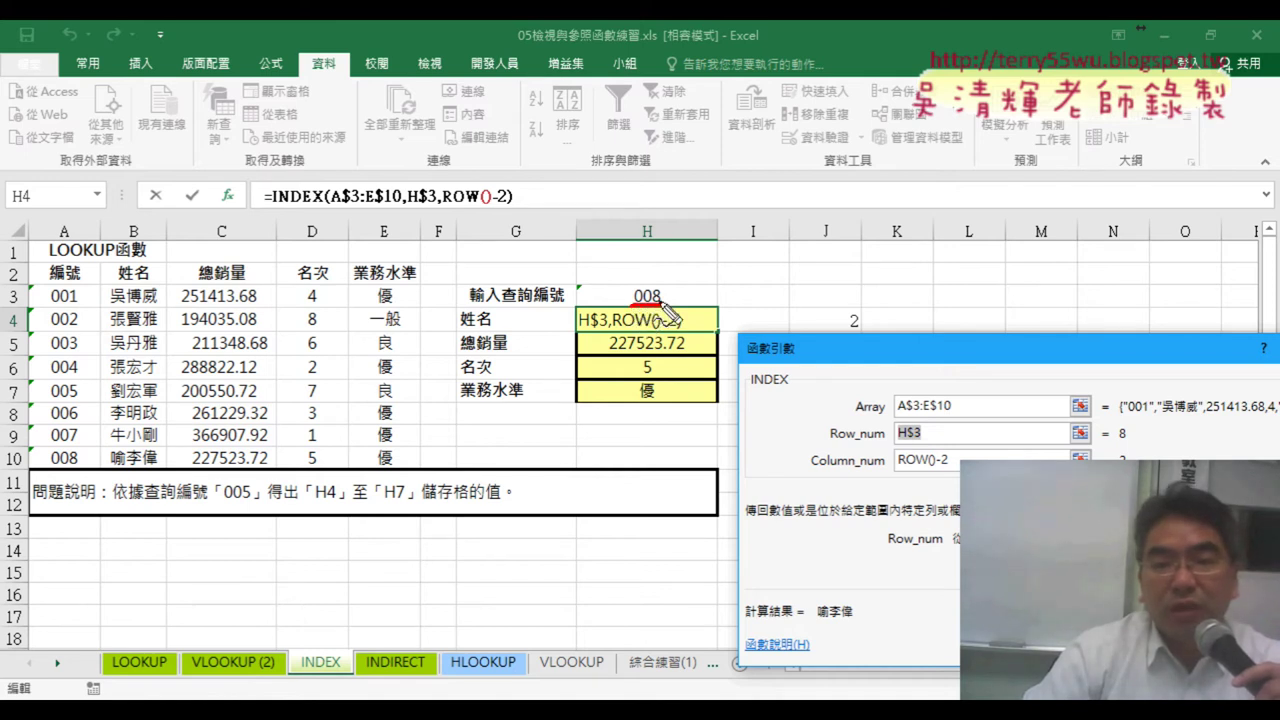
drag(664, 281, 820, 440)
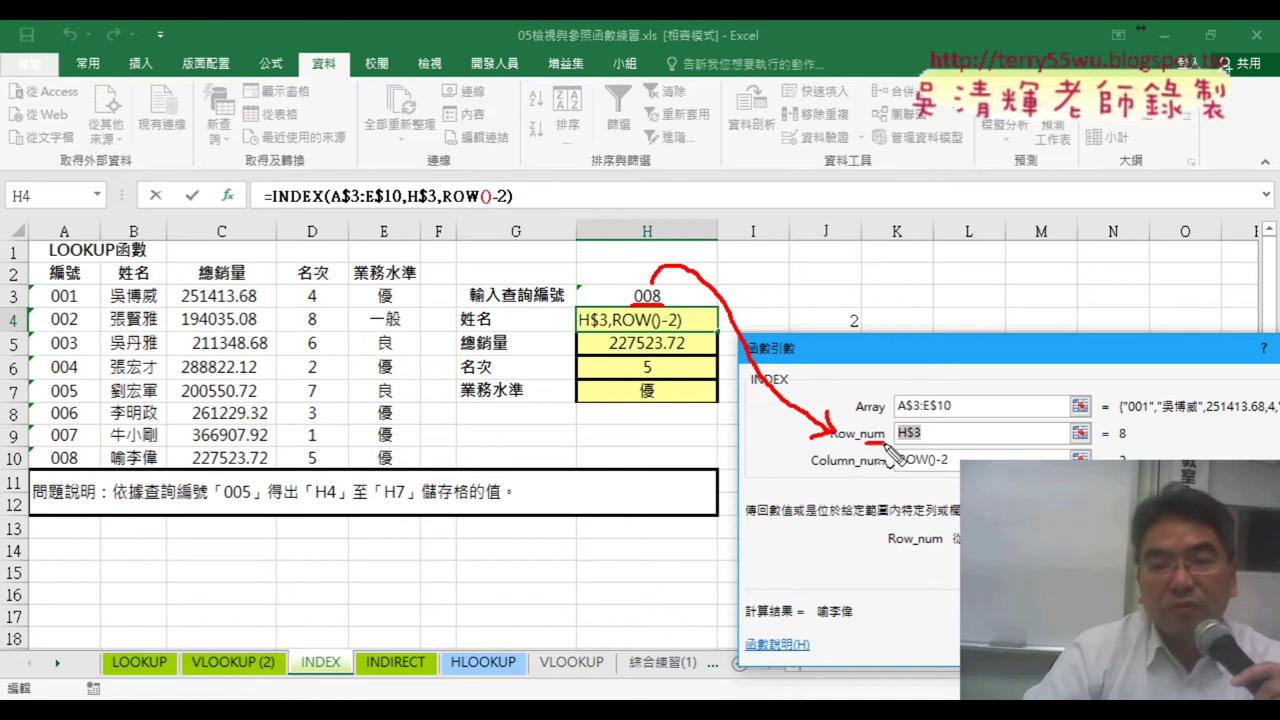
drag(1119, 441, 1142, 441)
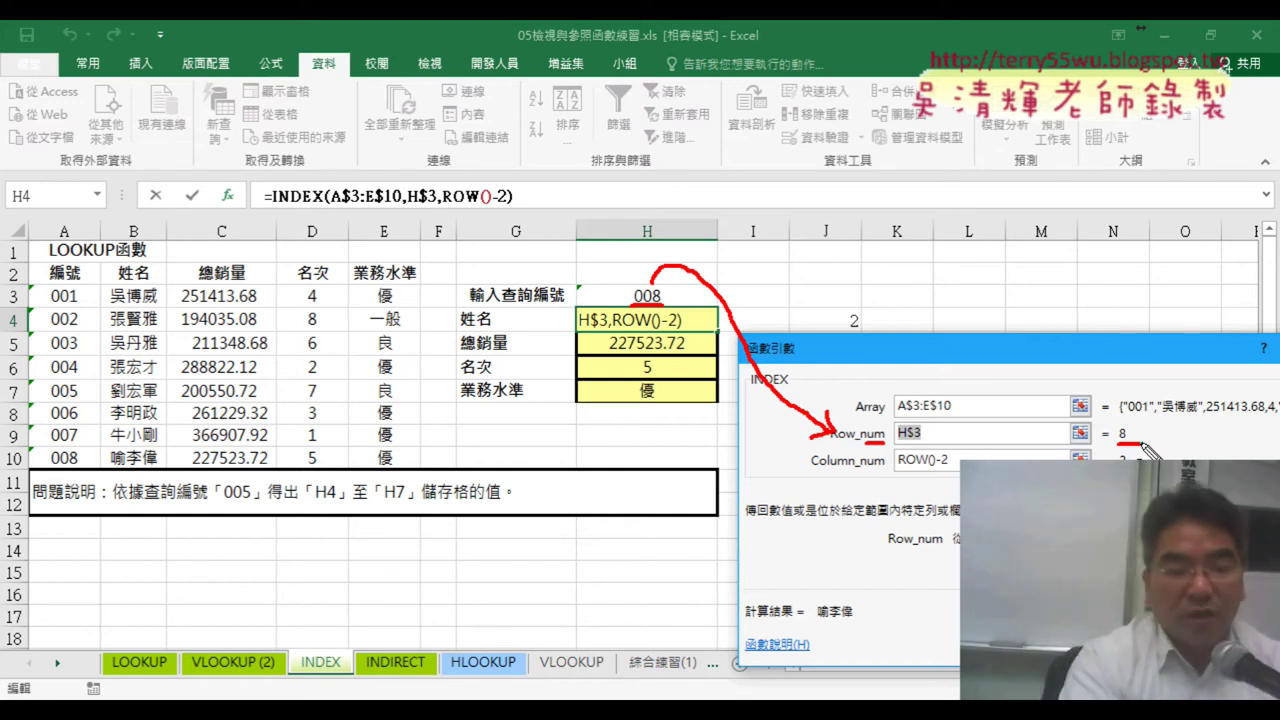
key(Escape)
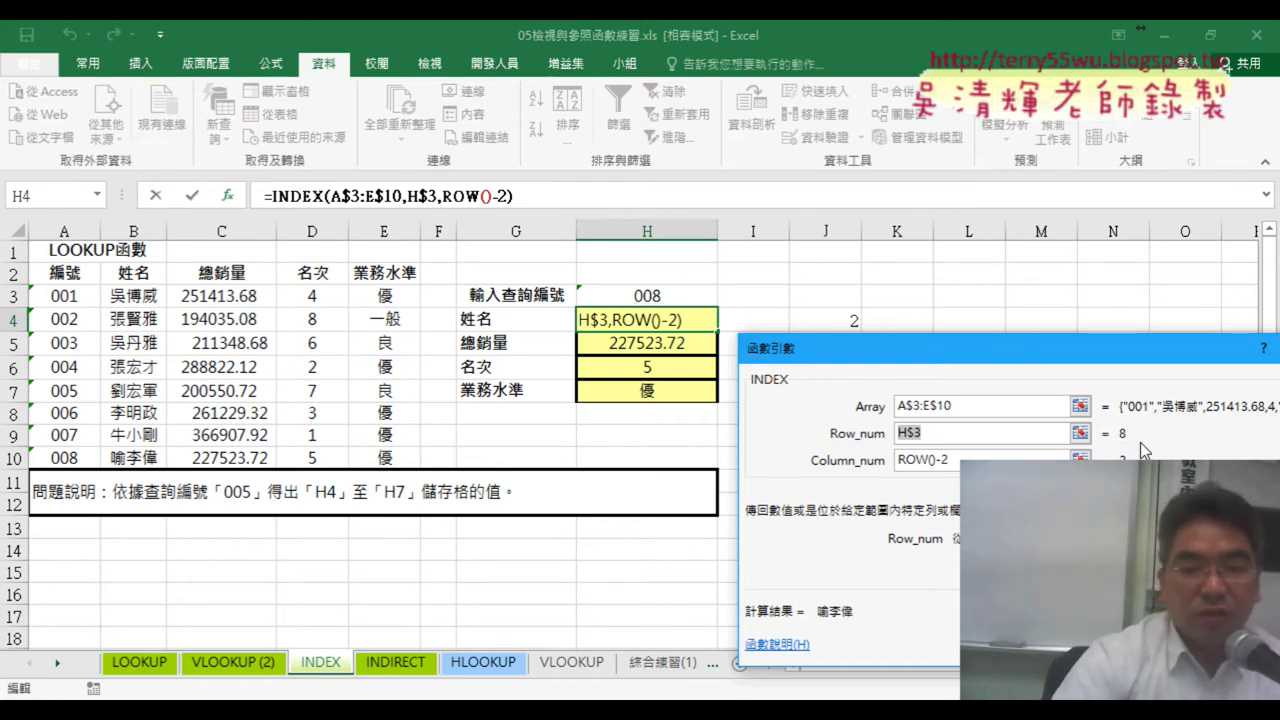
key(Delete)
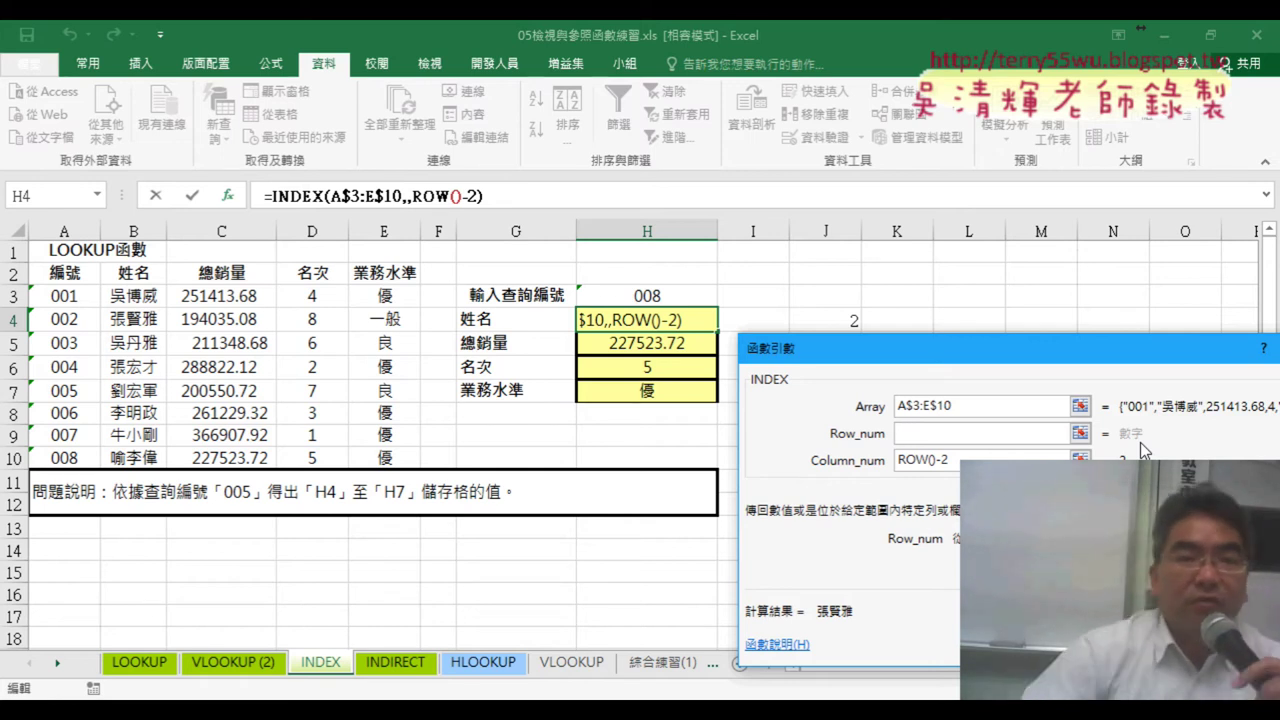
click(98, 197)
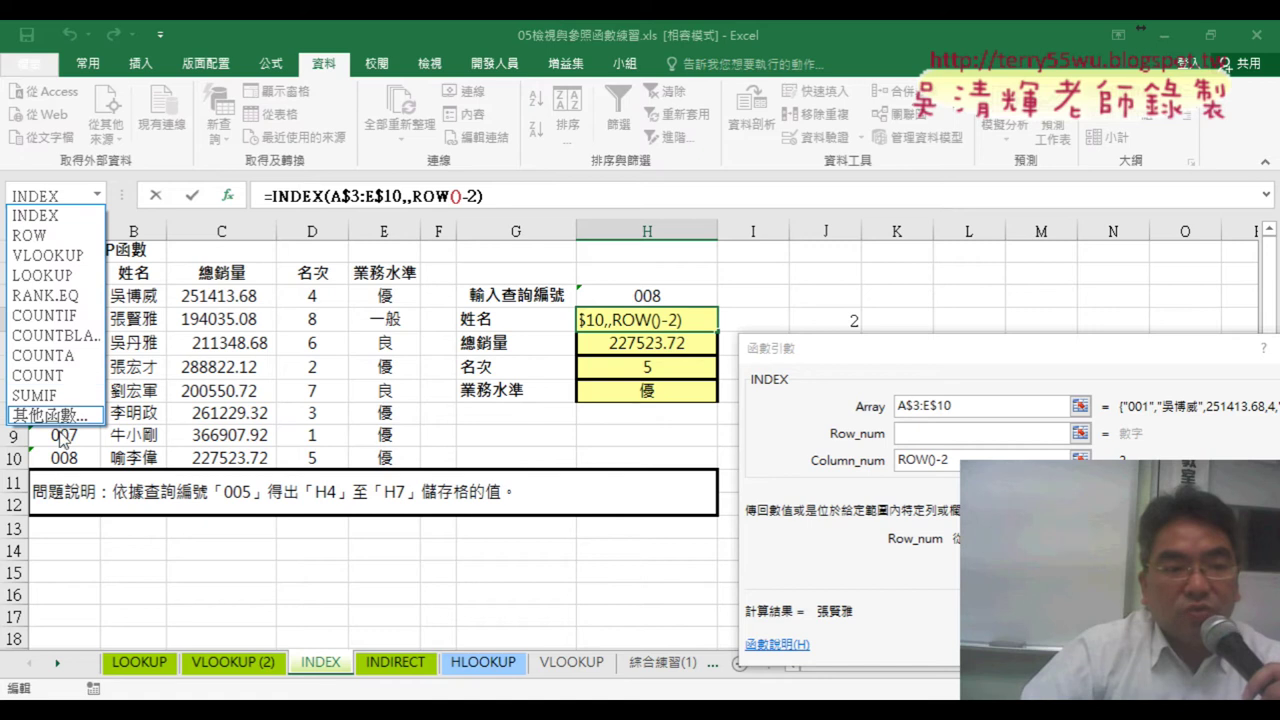
Step: Insert MATCH from the function list as the INDEX row argument
click(62, 415)
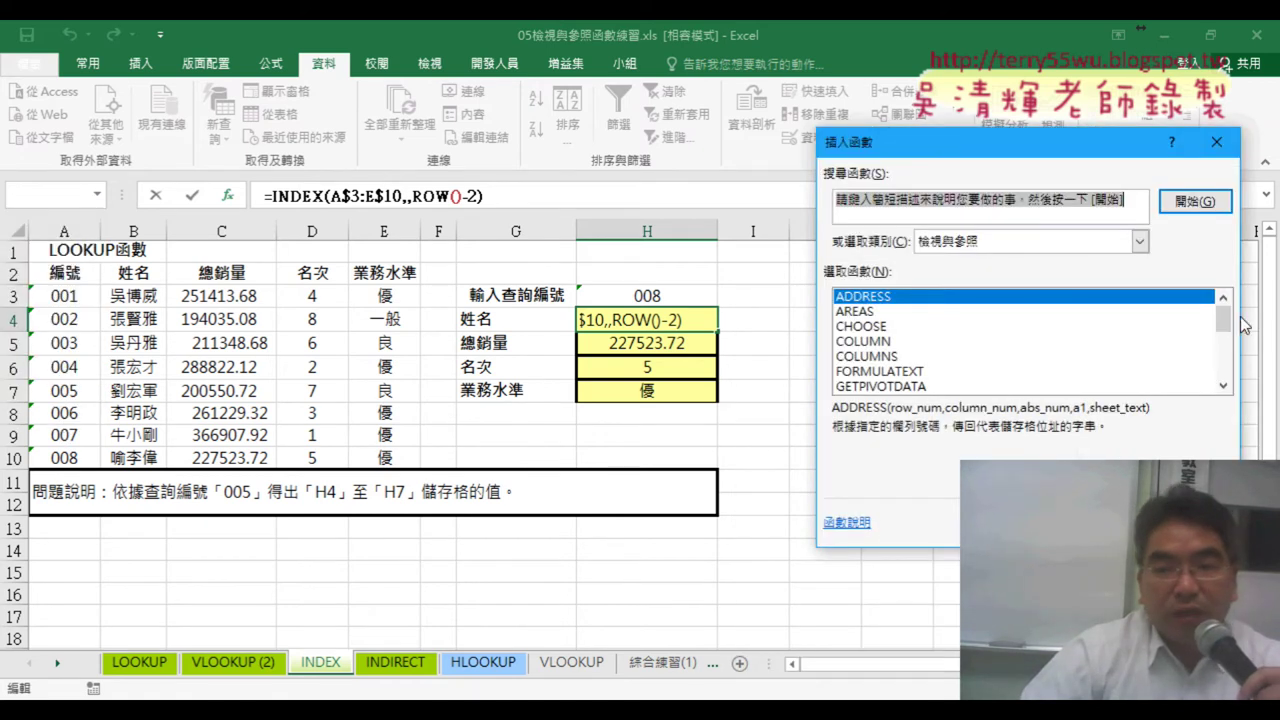
drag(1229, 326, 1229, 348)
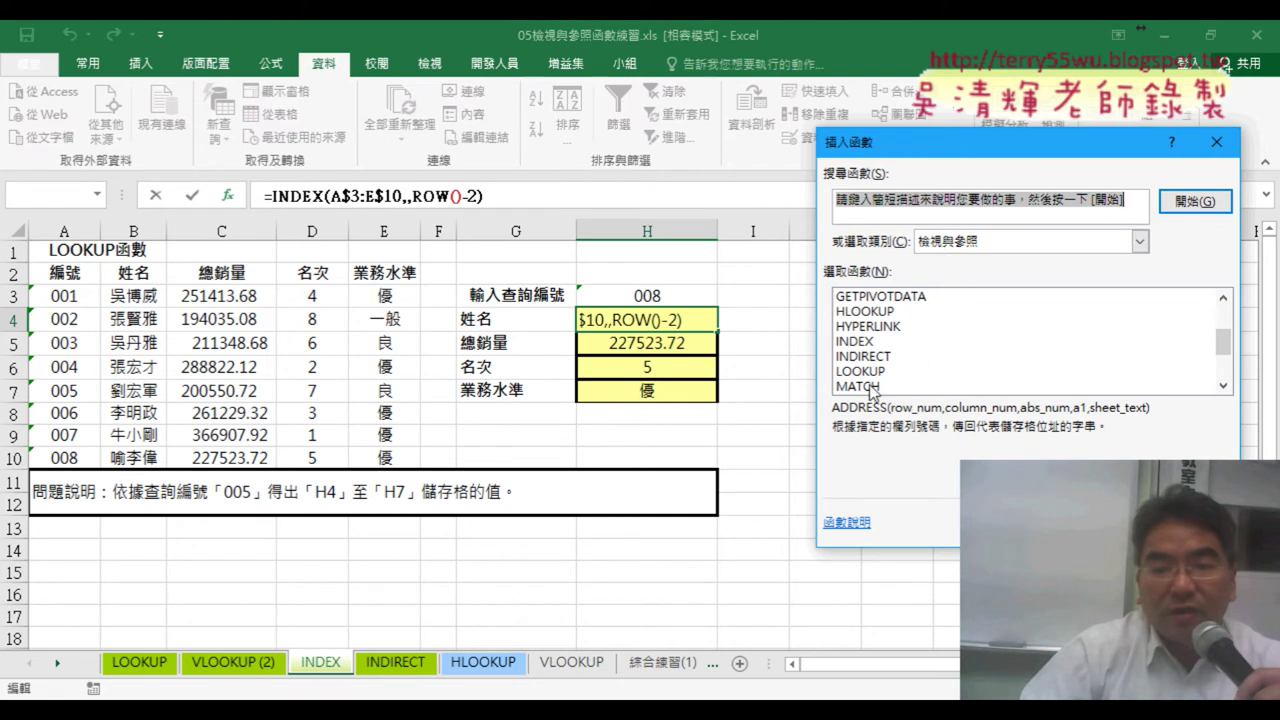
click(873, 387)
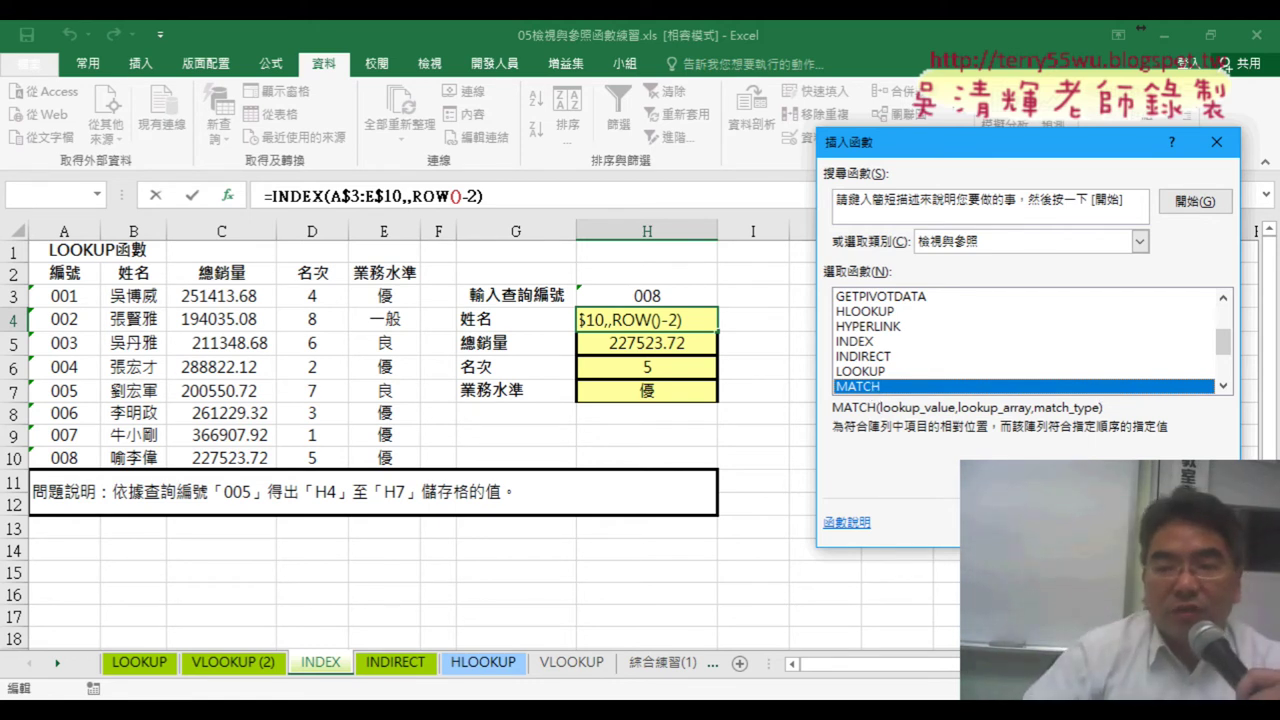
key(Return)
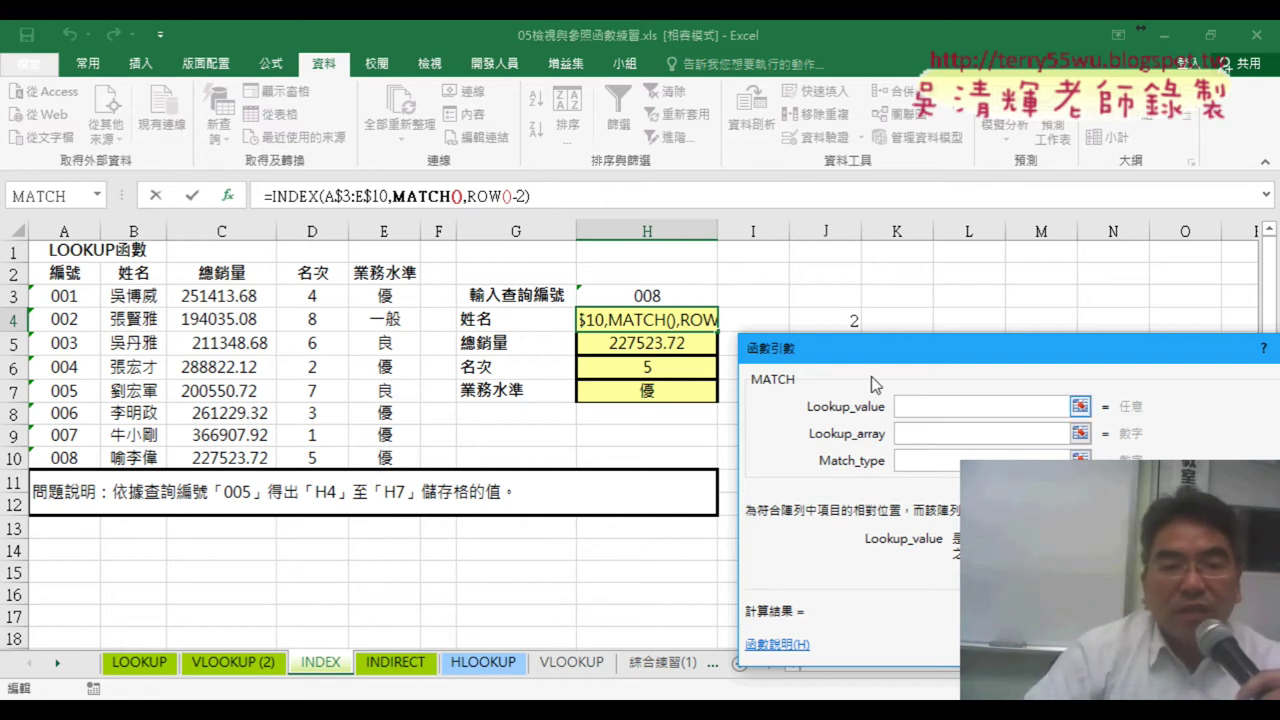
Step: Set MATCH's Lookup_value to H3 and its Lookup_array to A3:A10
click(660, 296)
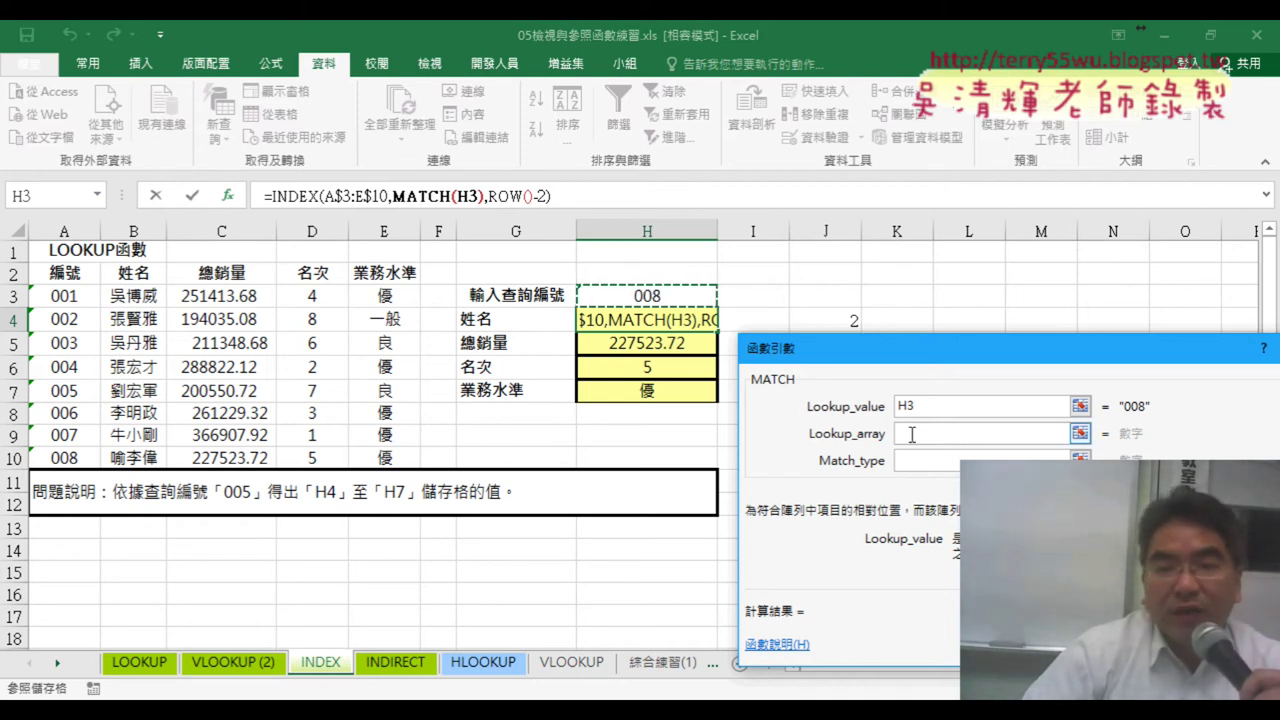
click(911, 434)
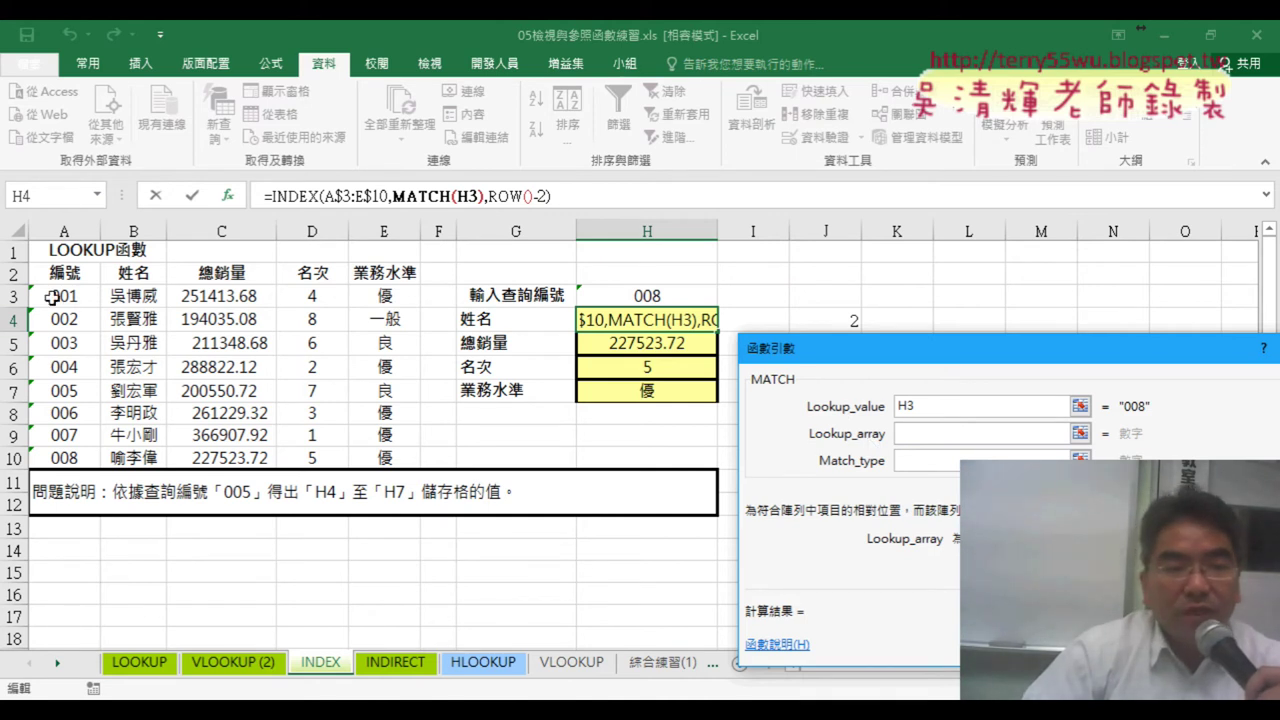
drag(86, 296, 86, 459)
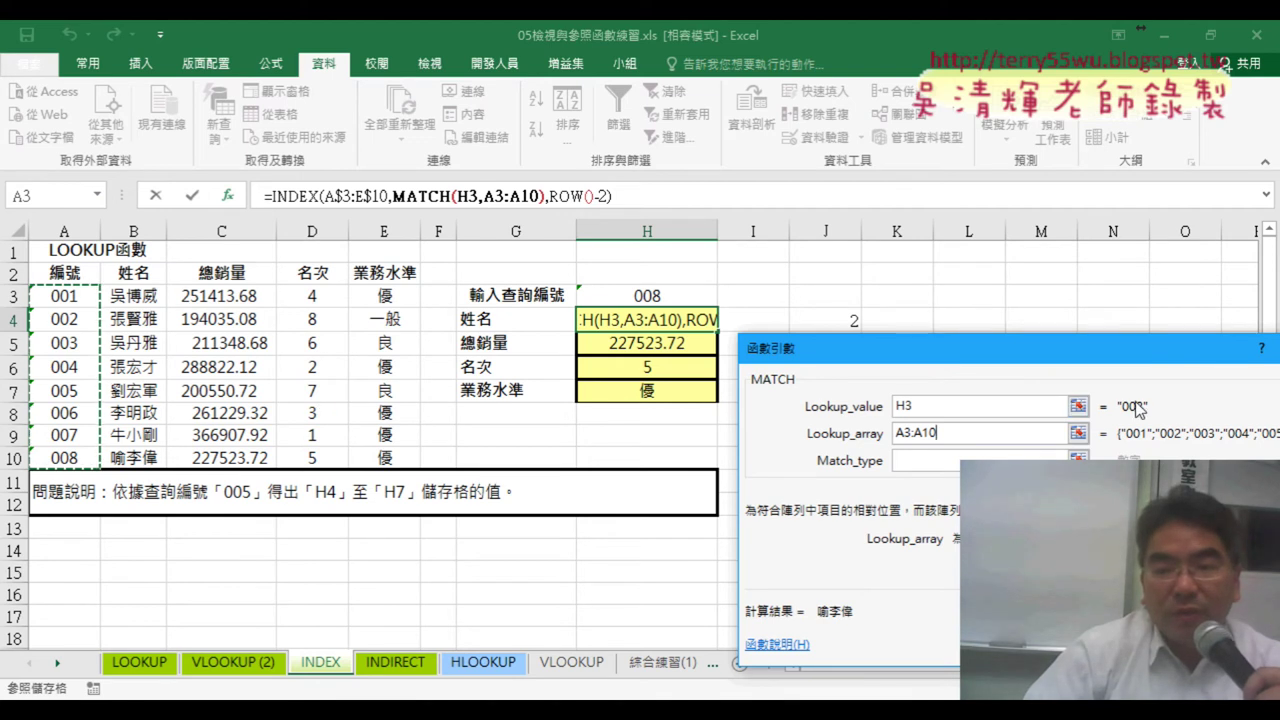
drag(1136, 362, 1011, 366)
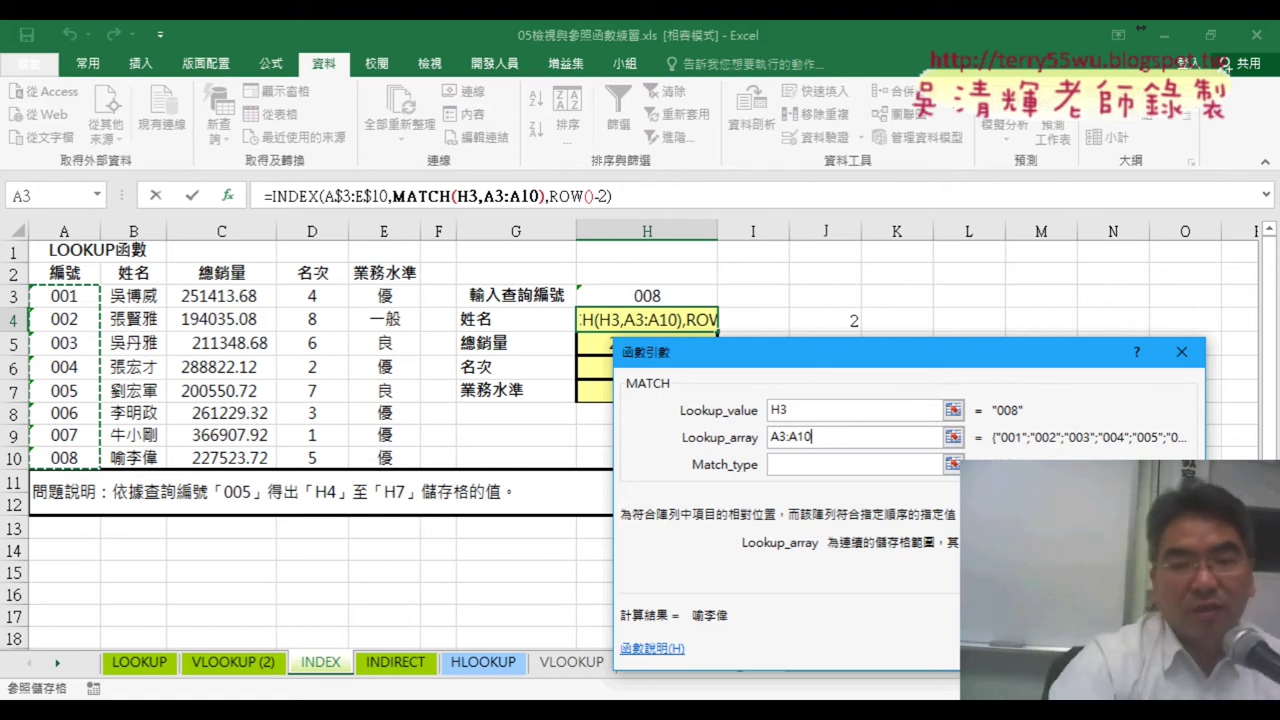
key(F2)
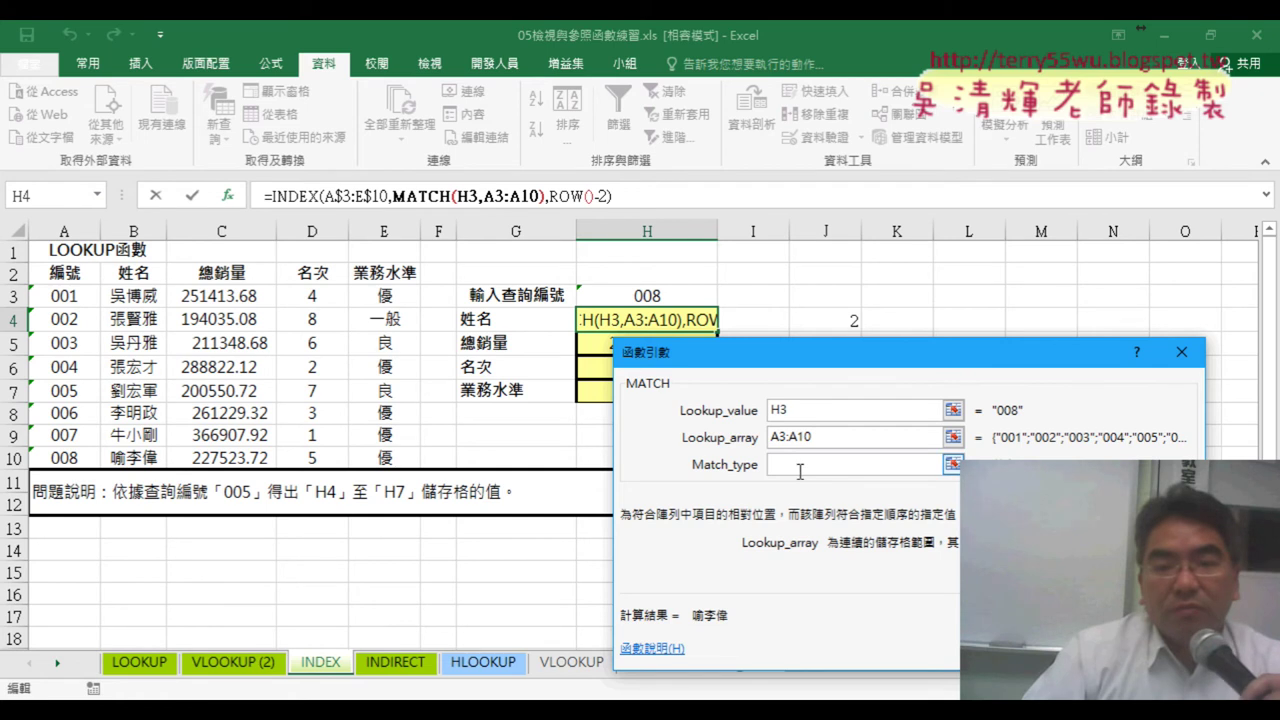
click(787, 466)
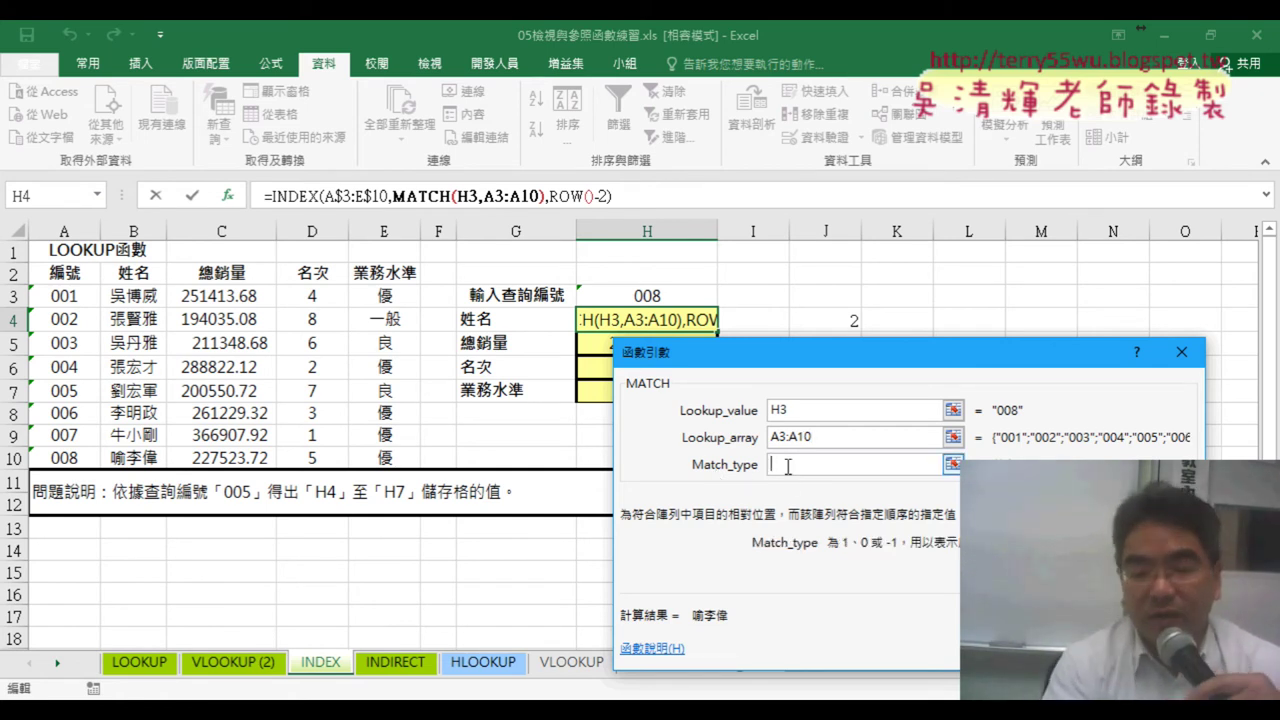
text(0)
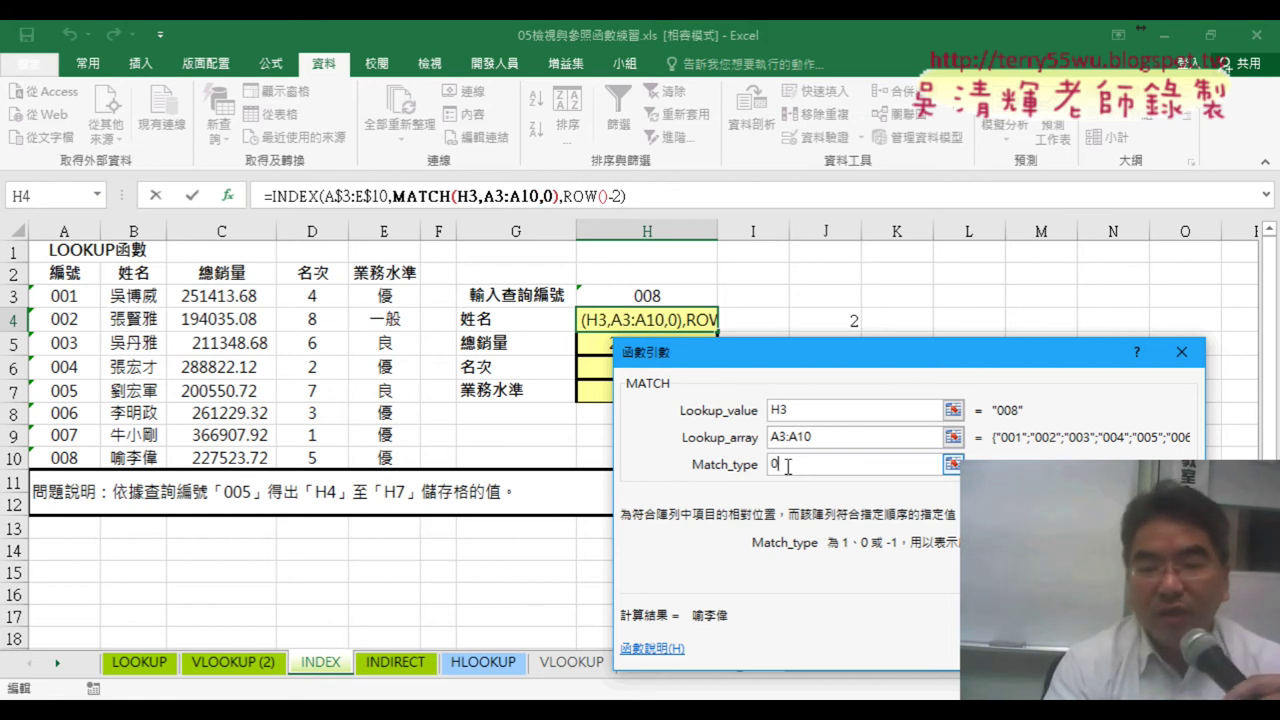
key(BackSpace)
text(1)
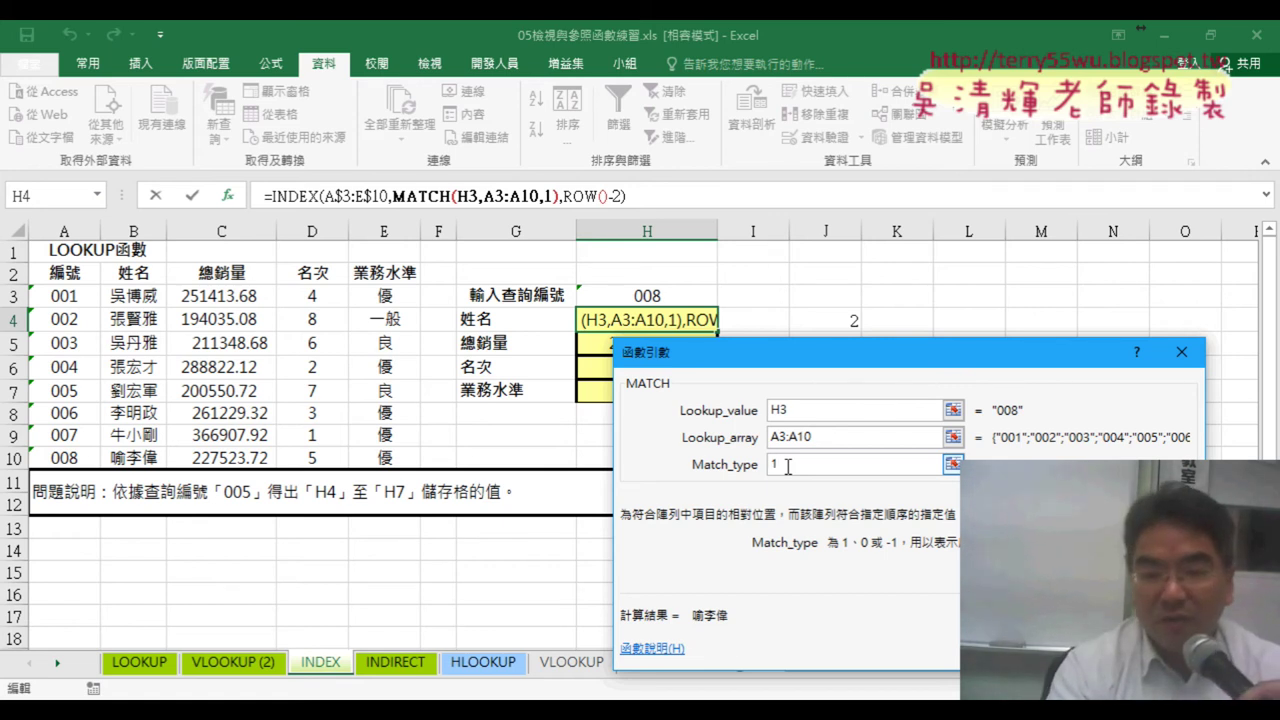
key(BackSpace)
text(-1)
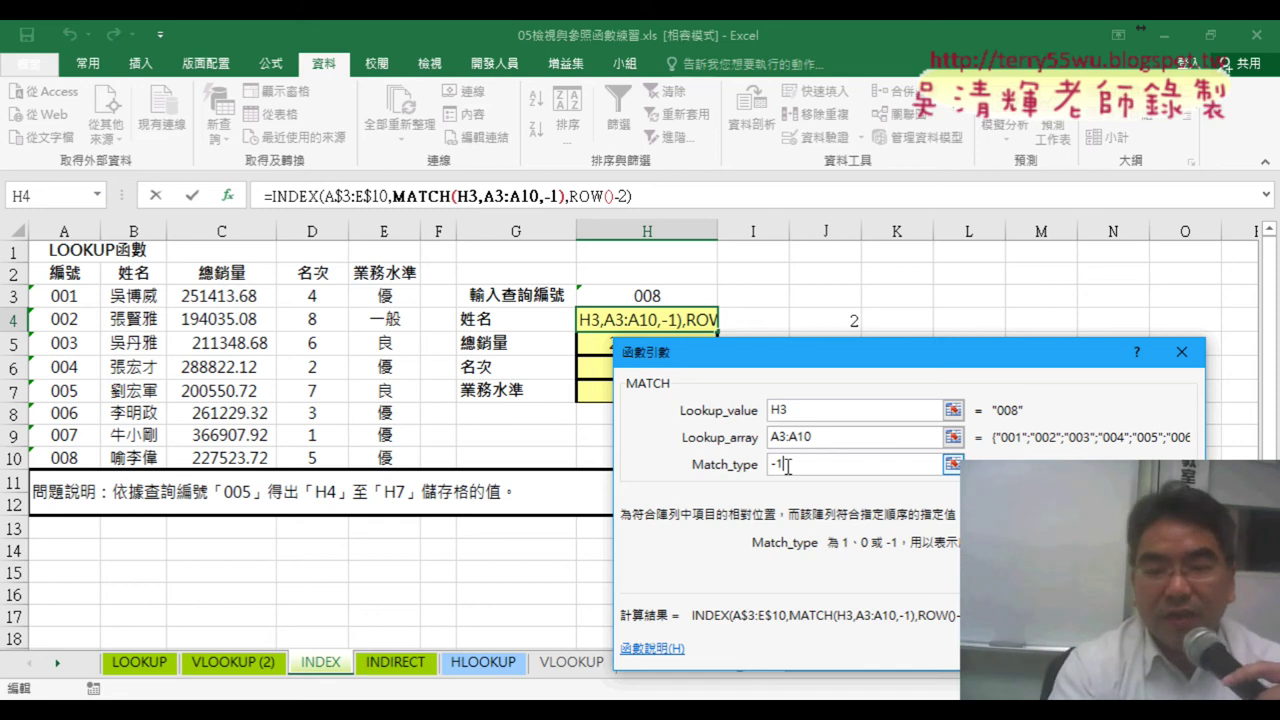
key(BackSpace)
key(BackSpace)
text(0)
key(BackSpace)
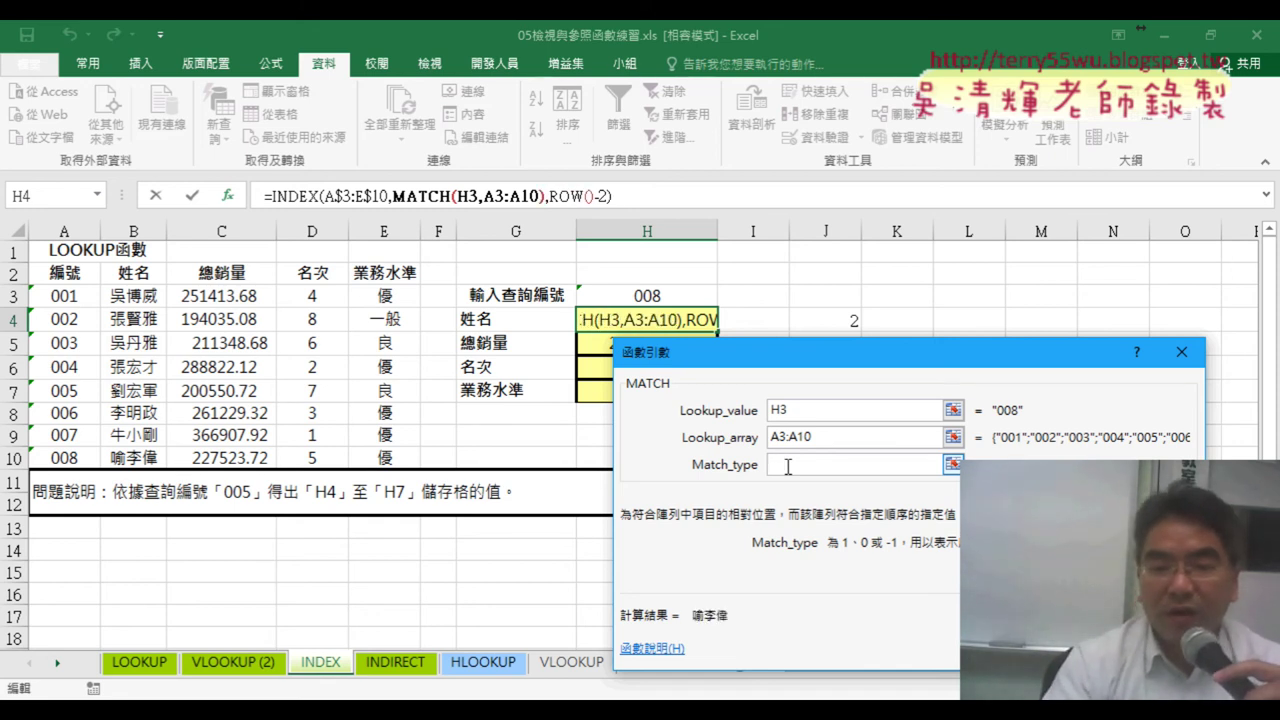
text(1)
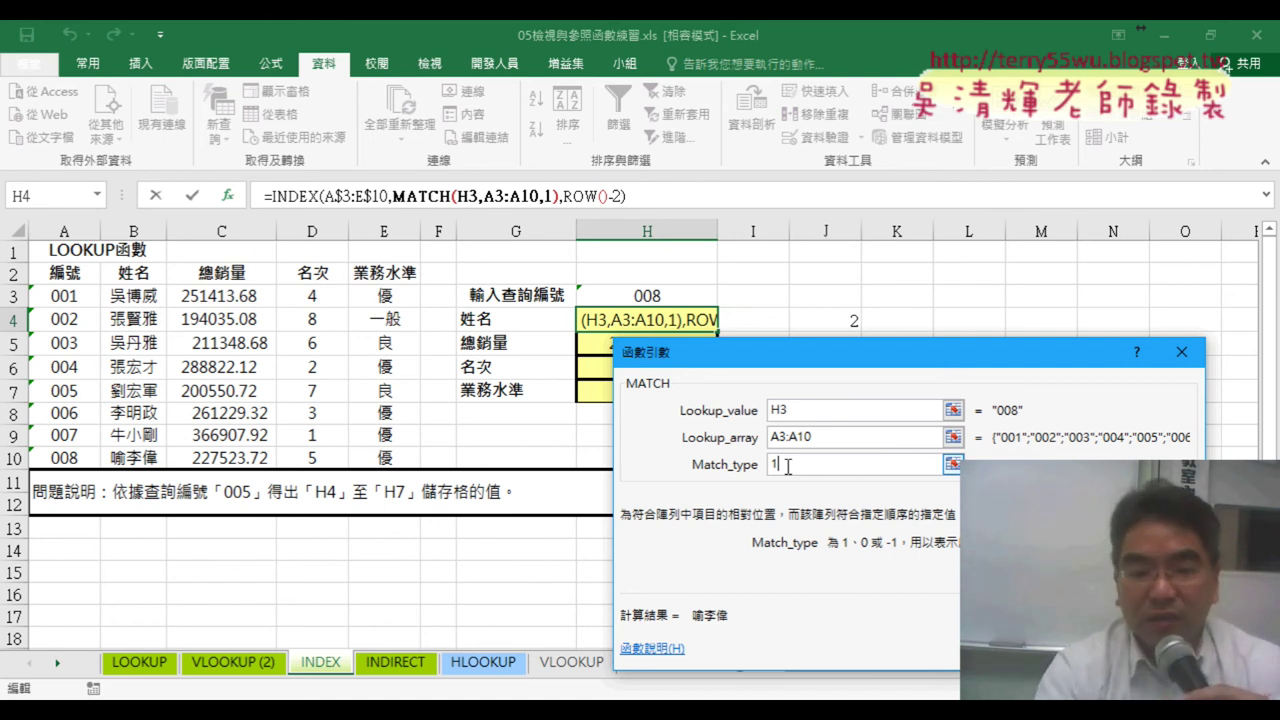
key(BackSpace)
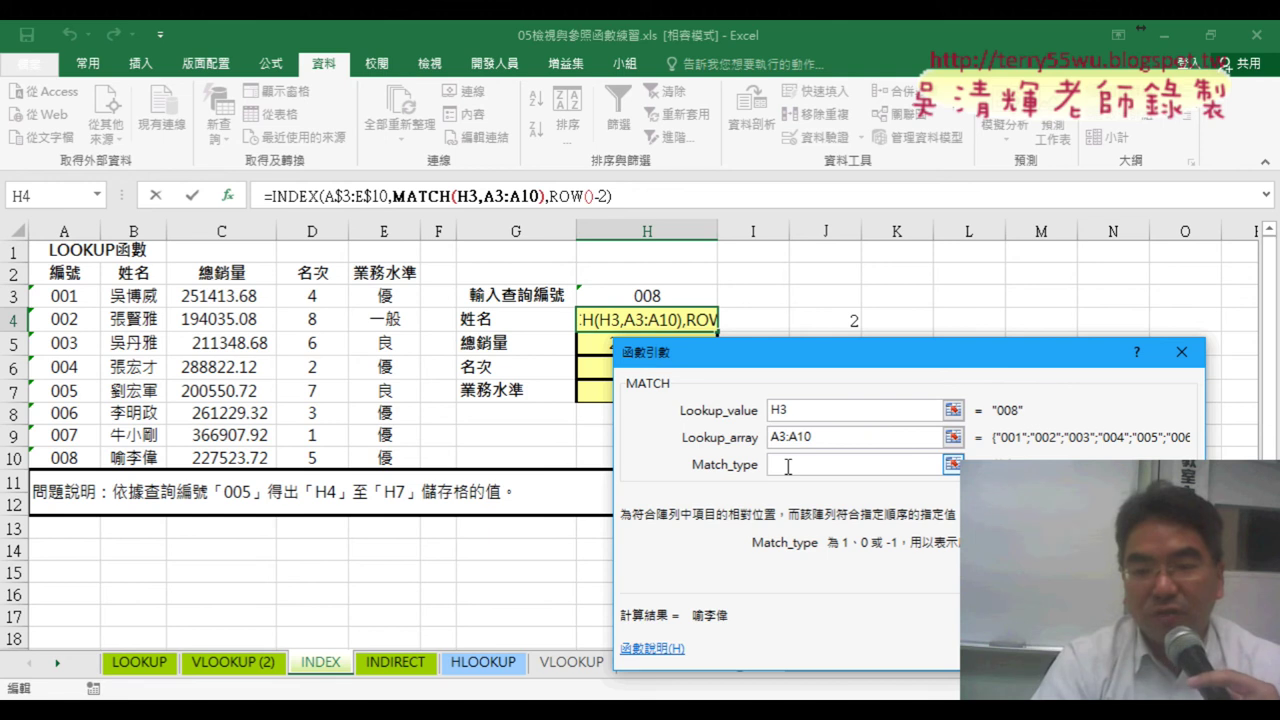
text(0)
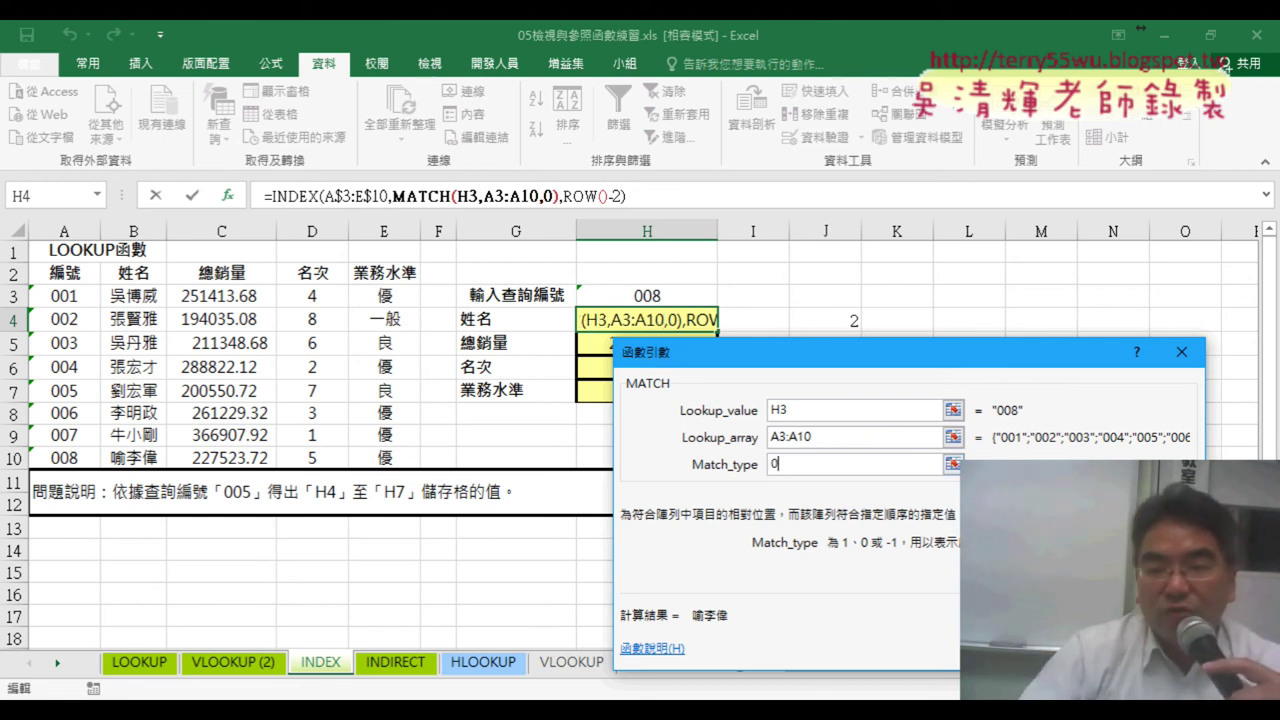
Step: Lock MATCH's references as H$3 and A$3:A$10 and commit the finished formula
click(780, 410)
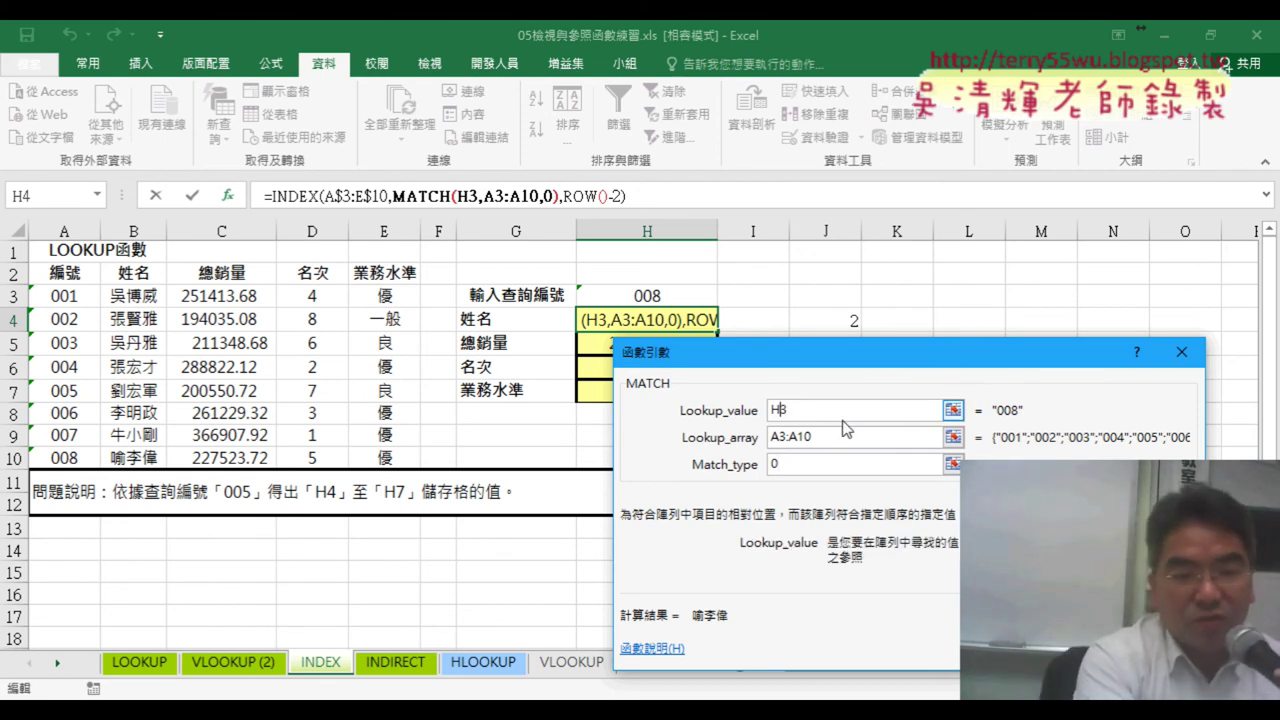
text($)
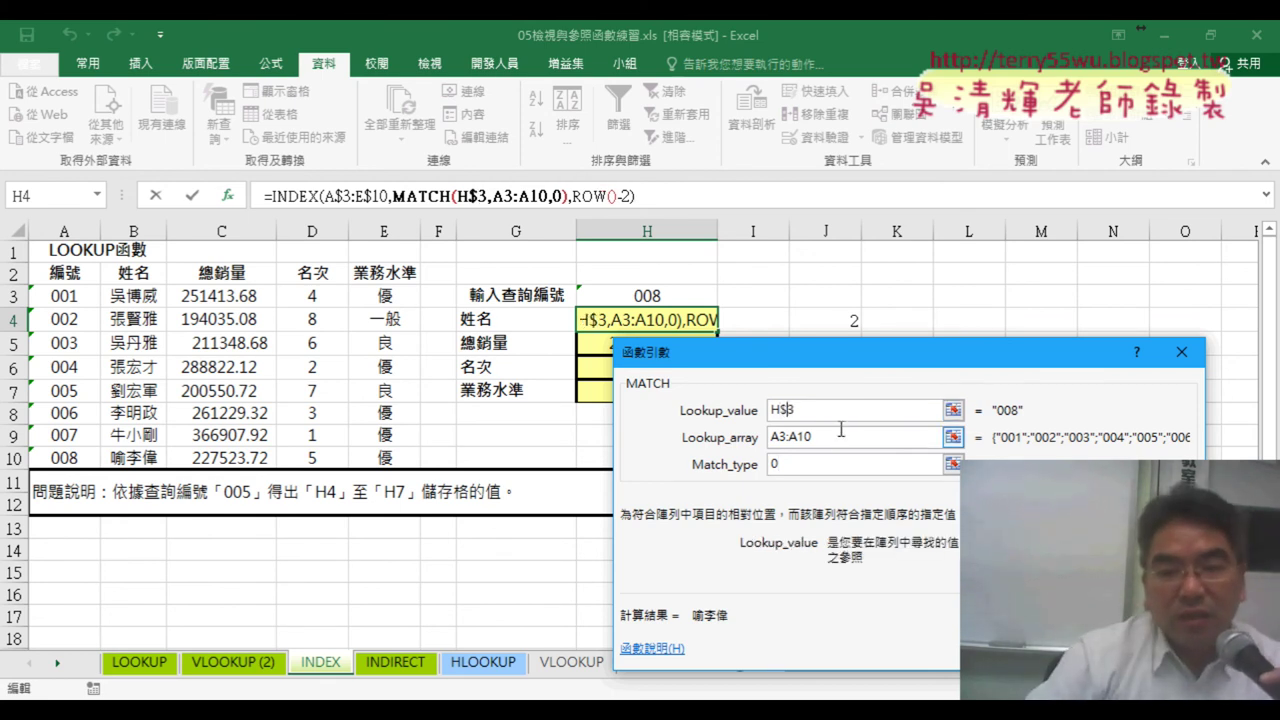
key(Tab)
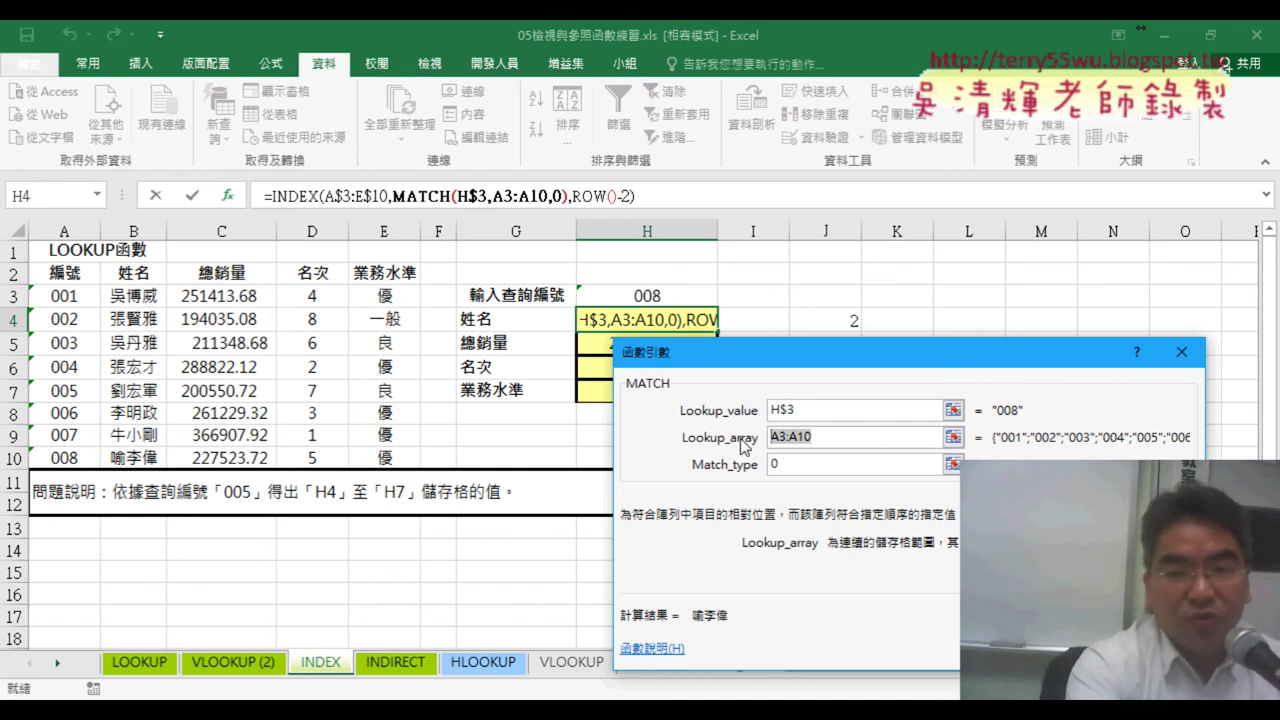
key(F3)
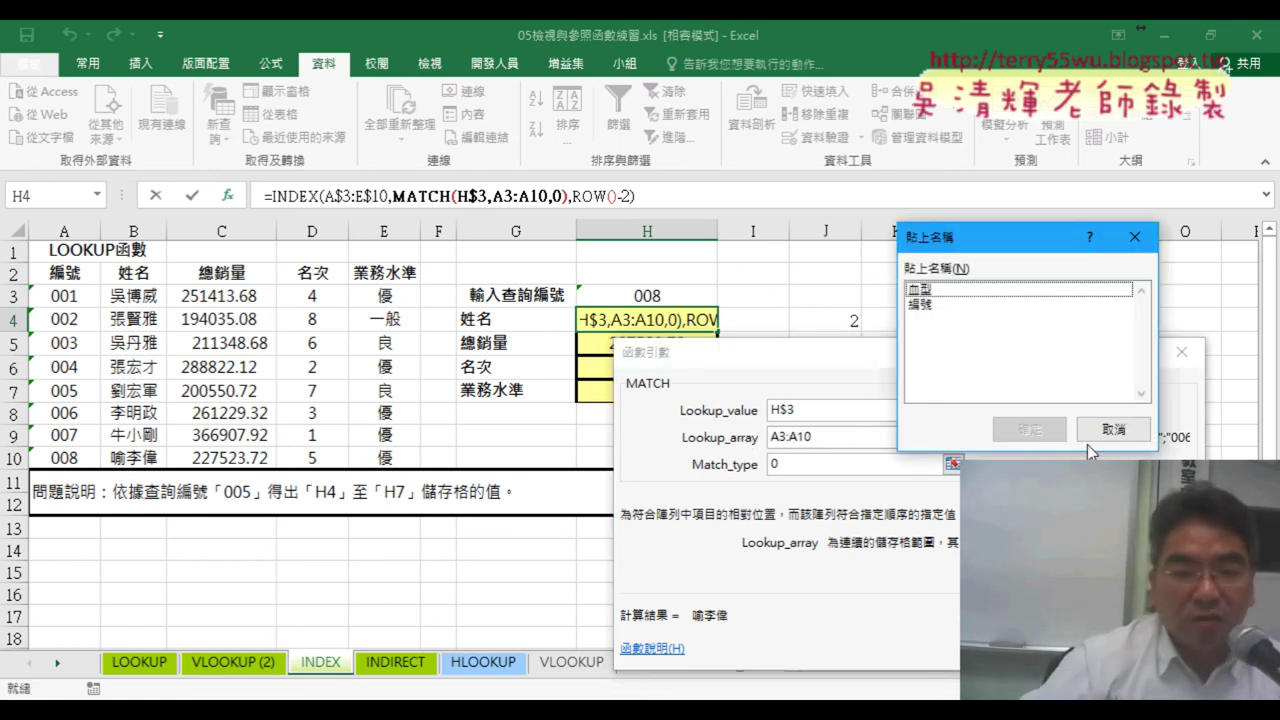
click(1118, 428)
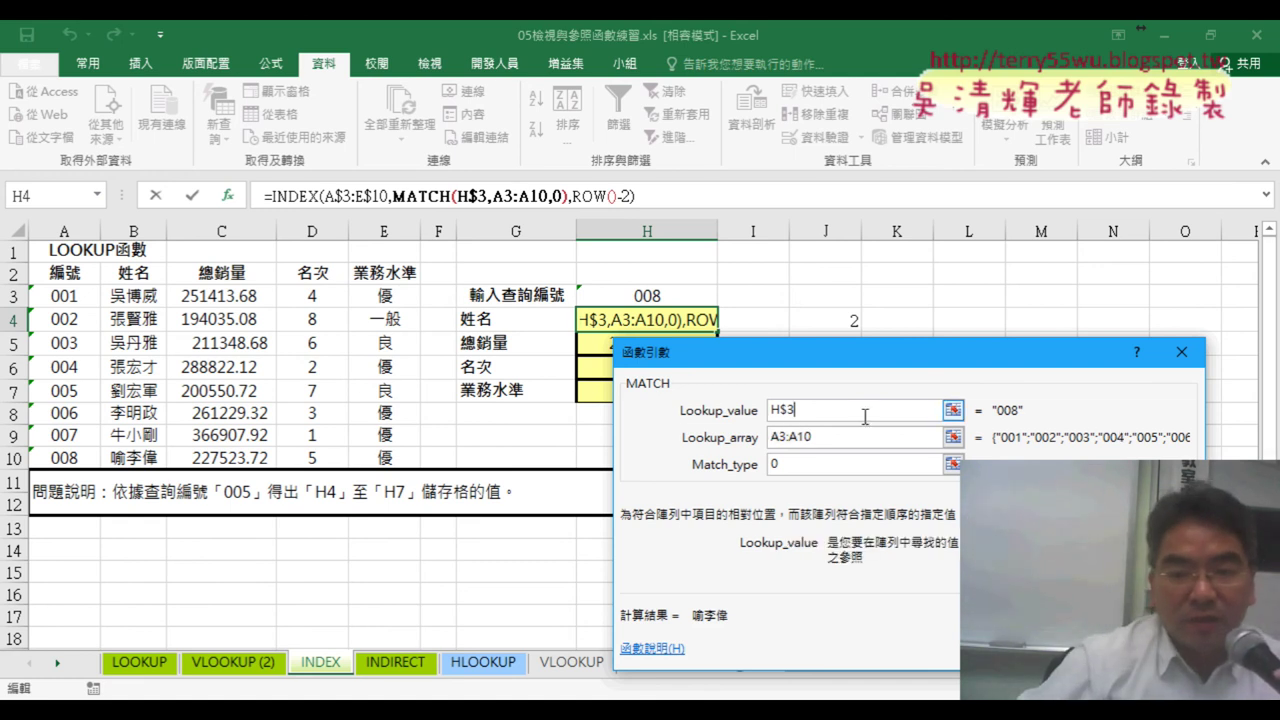
key(F4)
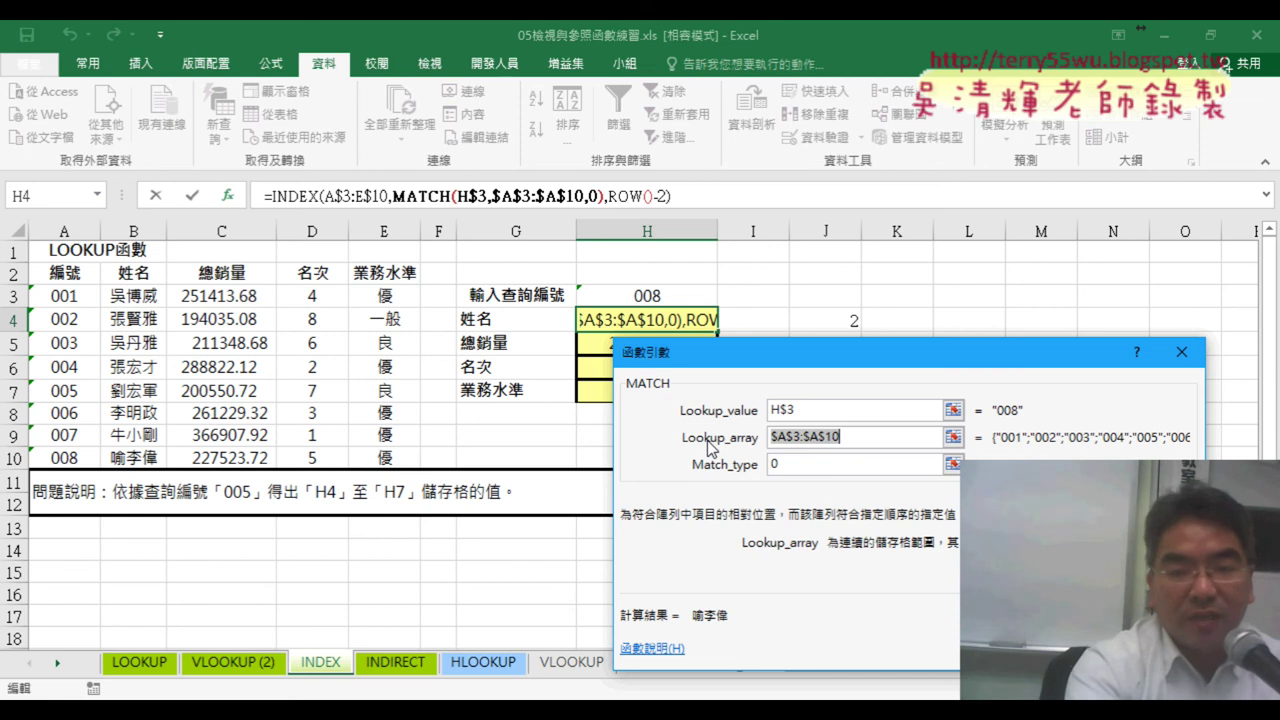
key(F4)
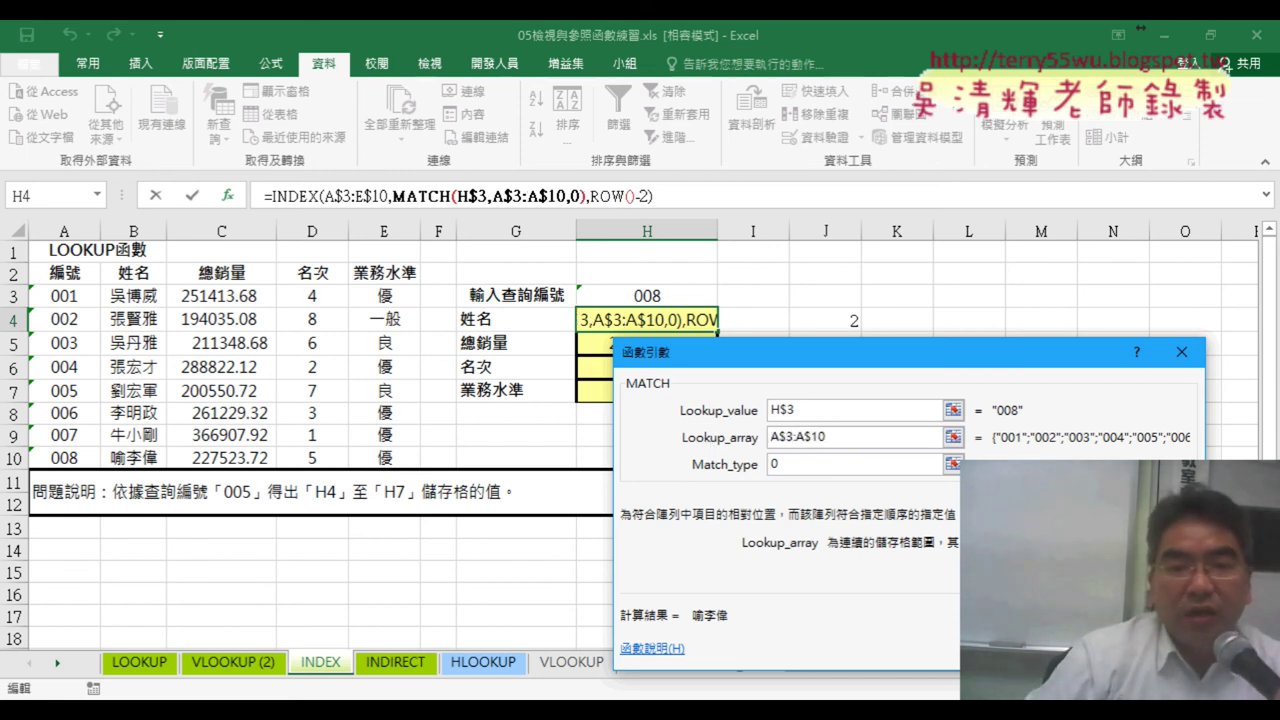
key(ctrl+Return)
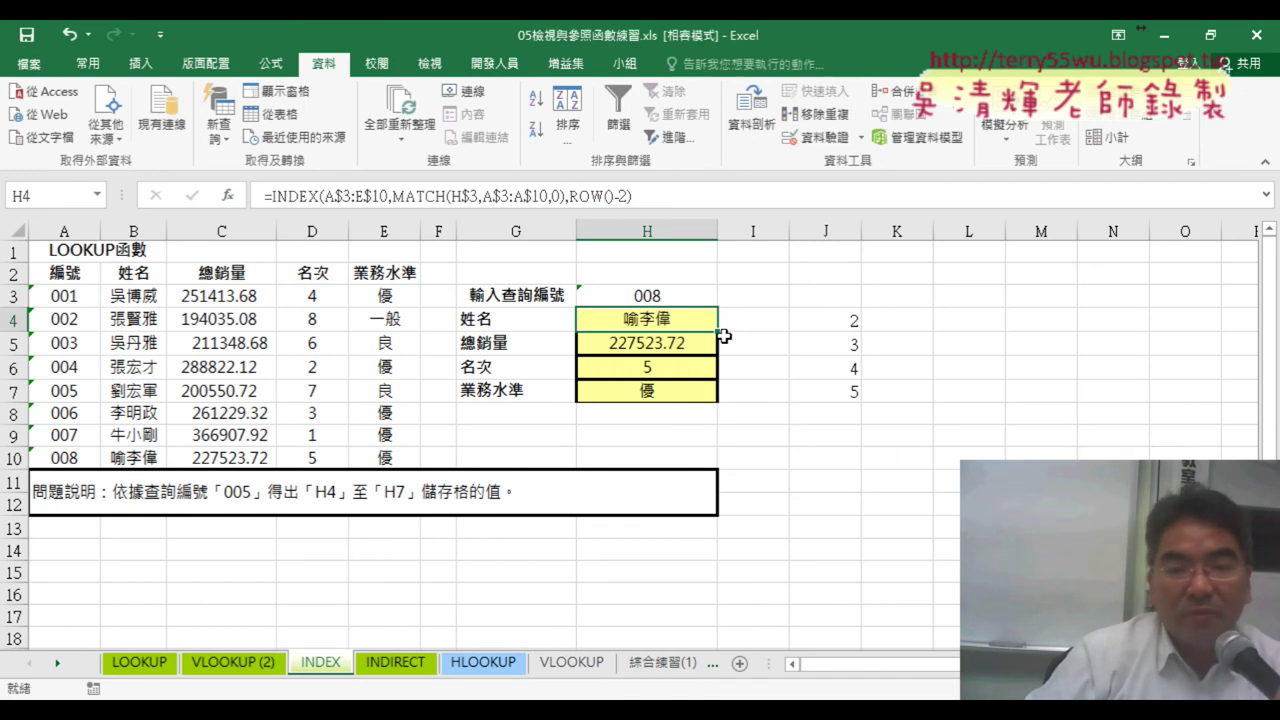
Step: Fill the H4 formula down to H7, then go to the INDIRECT sheet
drag(717, 331, 714, 404)
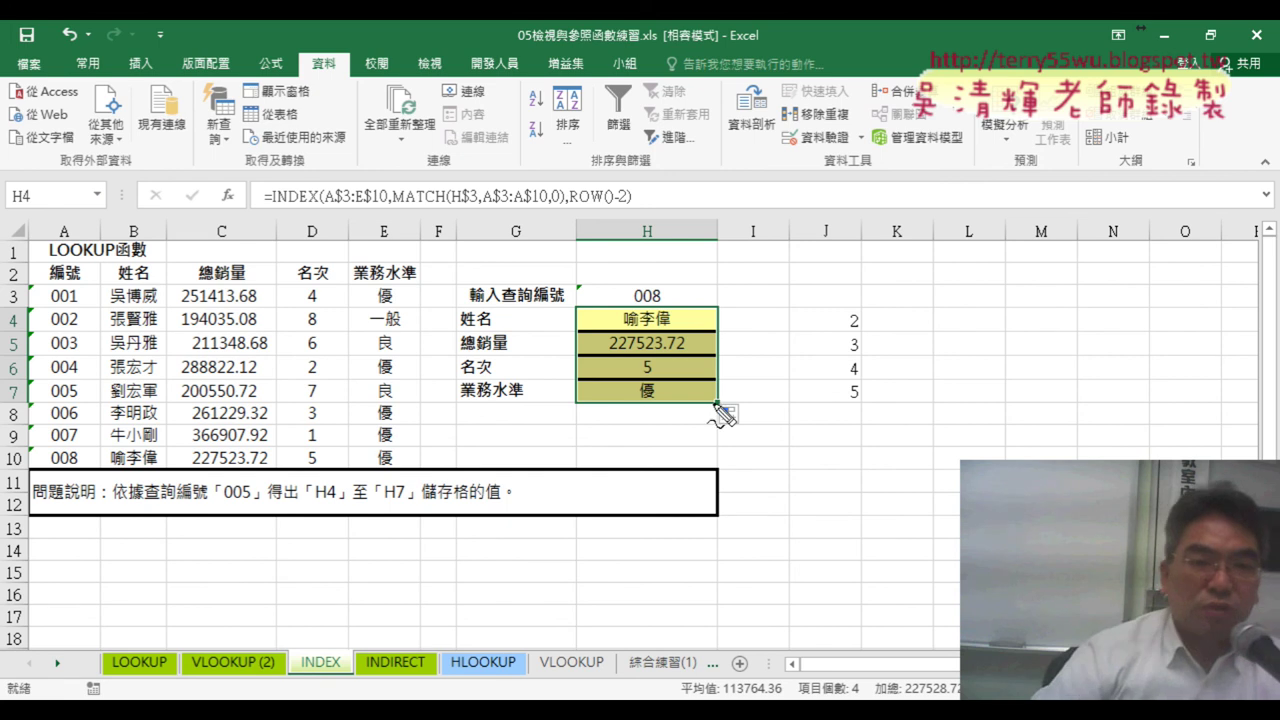
drag(266, 206, 310, 207)
drag(396, 207, 440, 208)
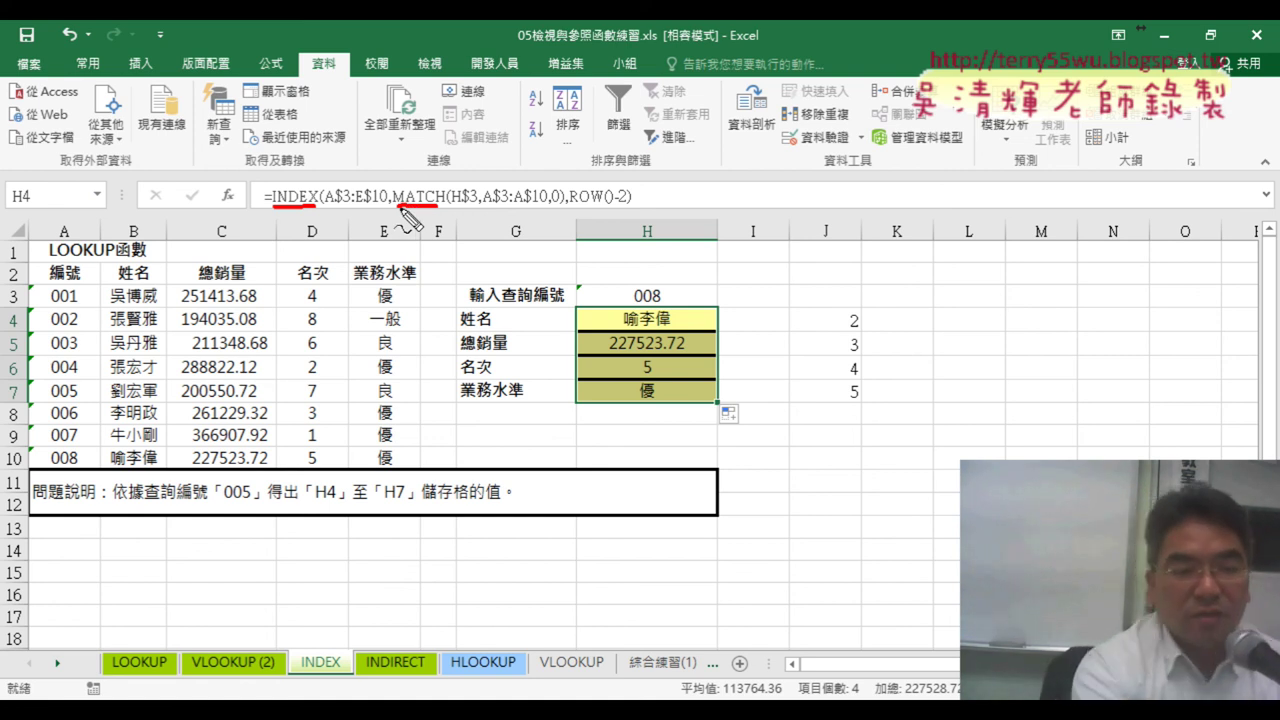
key(Escape)
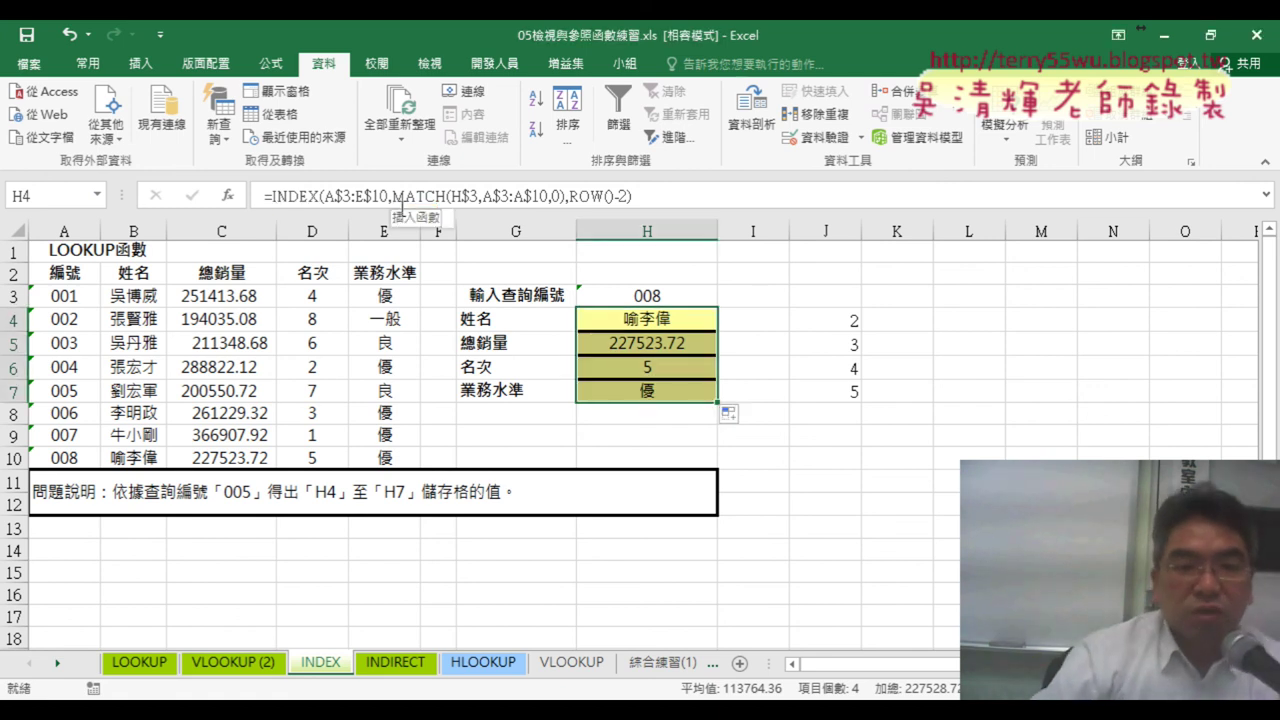
click(398, 663)
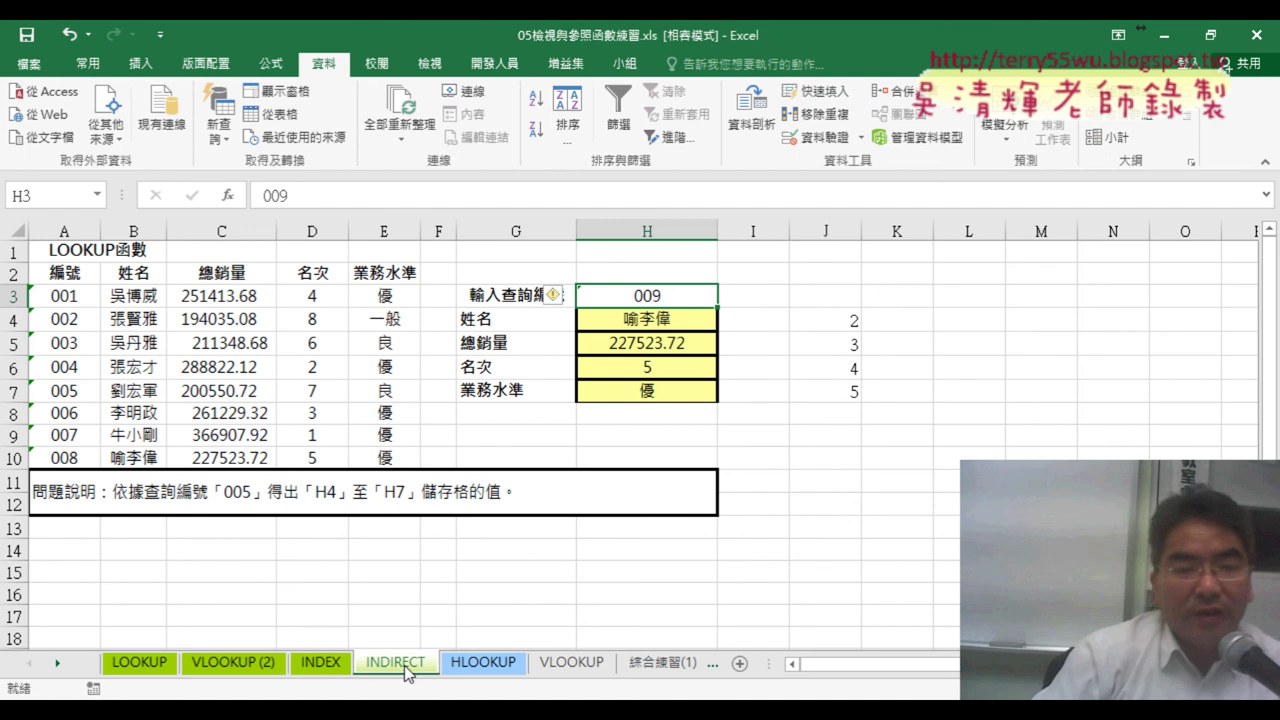
Step: Clear H4:H7 on the INDIRECT sheet and bring up Insert Function for H4
drag(666, 320, 656, 383)
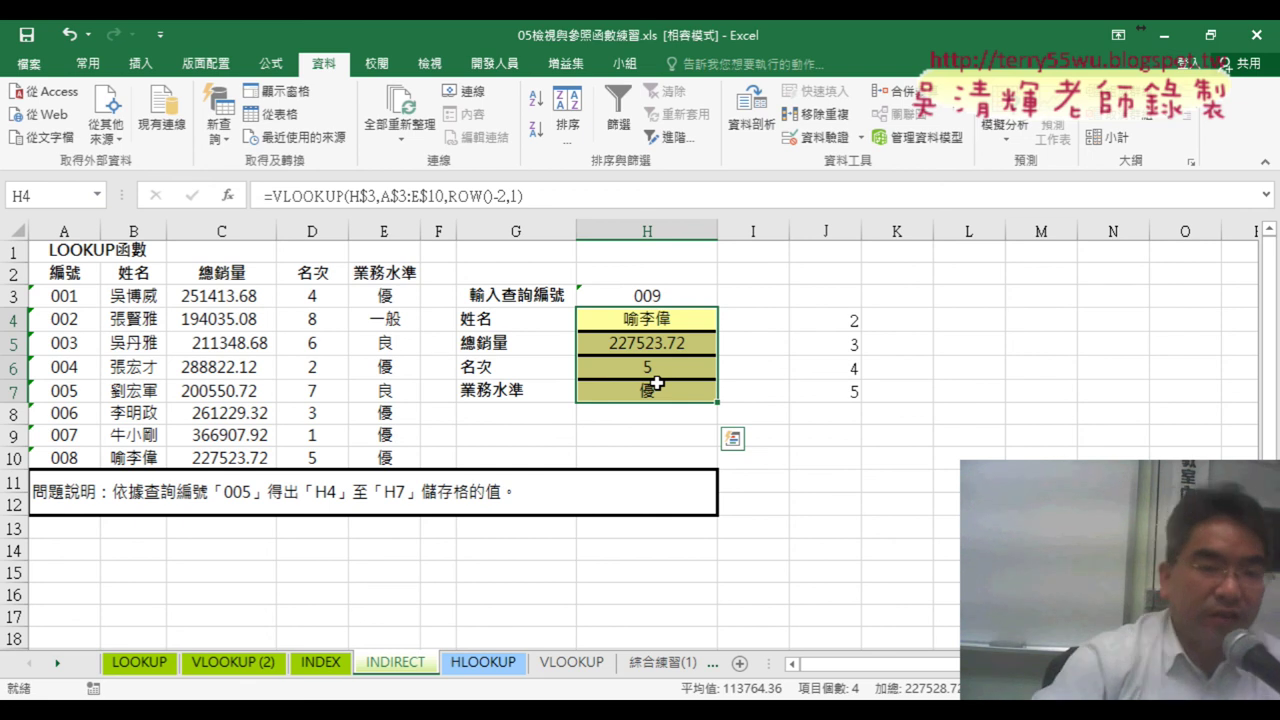
key(Delete)
click(656, 327)
key(shift+F3)
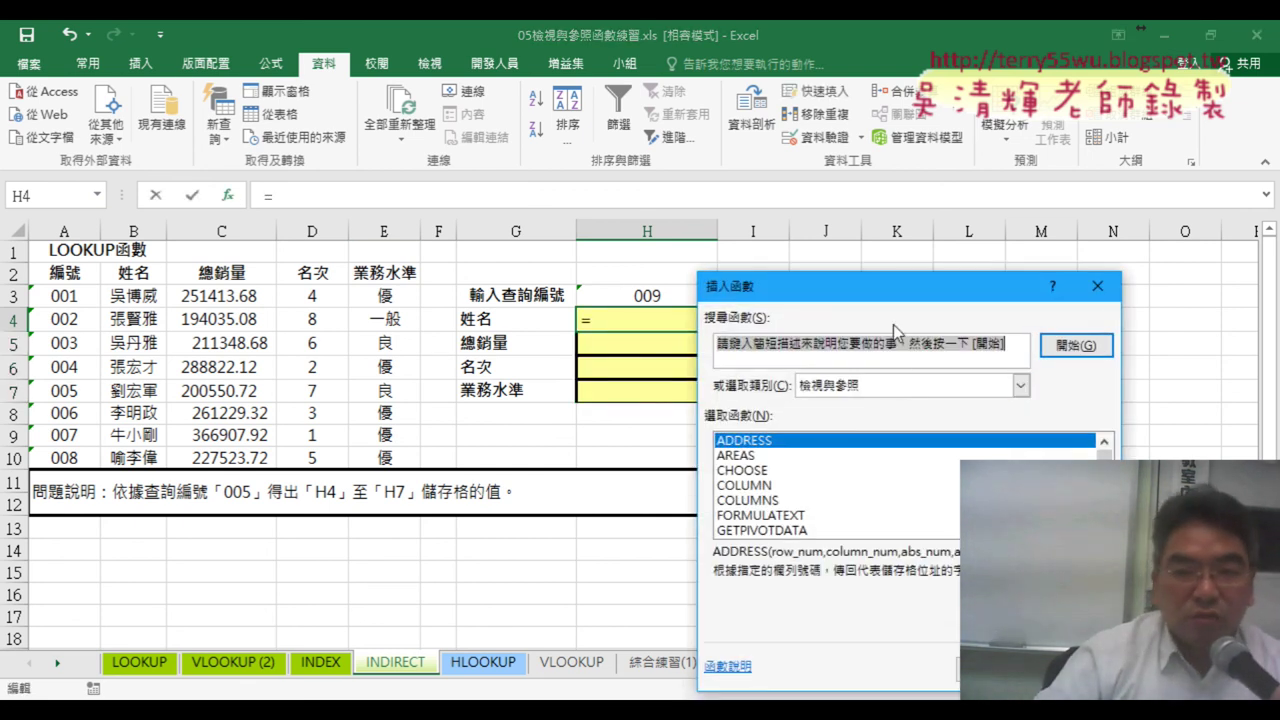